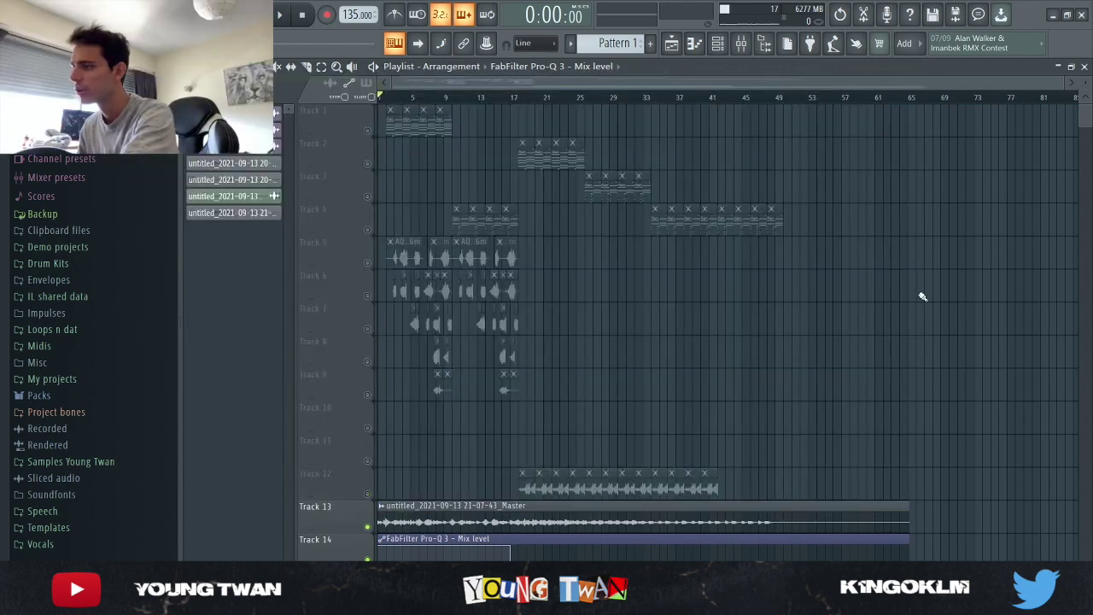
Start playback of the whole Dark Palace-style arrangement in the playlist
key("space")
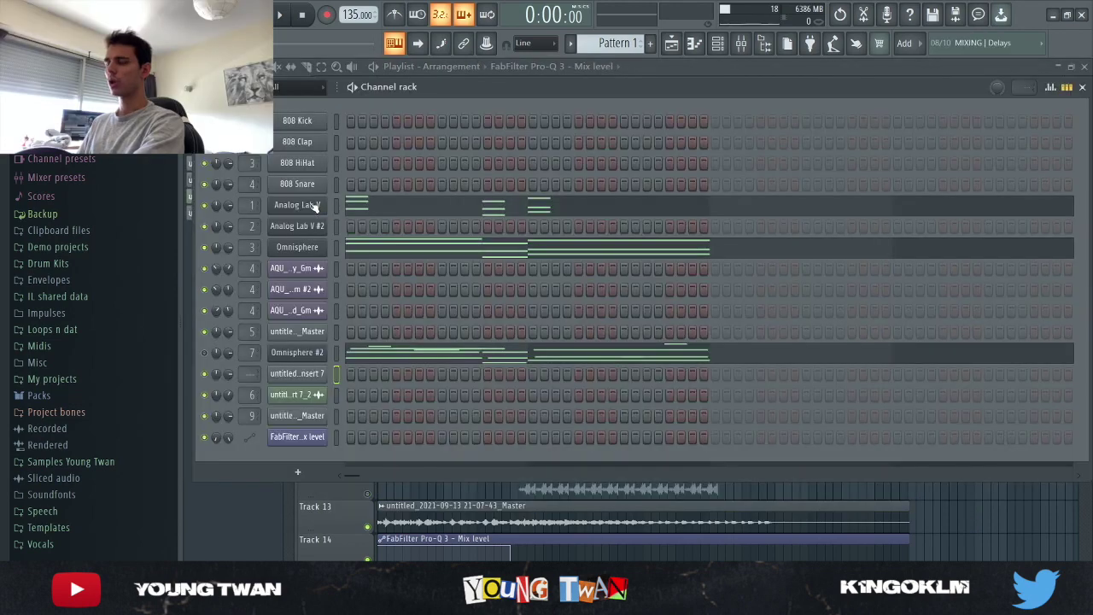
Open the first Analog Lab V instrument to view its loaded Brains keys preset
left_click(312, 205)
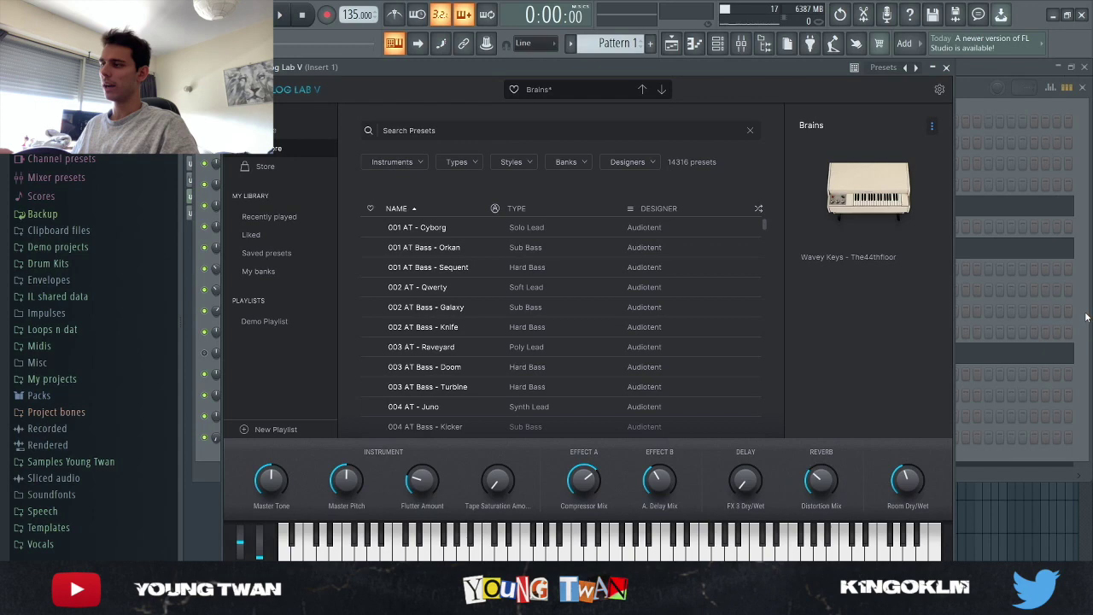
mouse_move(790, 254)
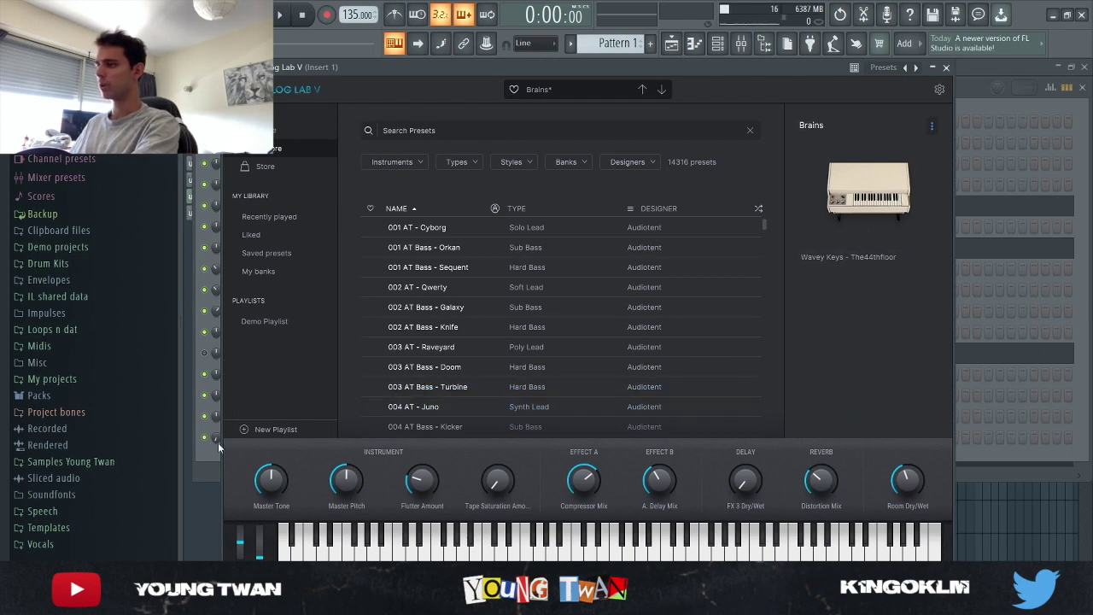
Show the Analog Lab V chord pattern in the piano roll and play it once
left_click(203, 461)
left_click(341, 227)
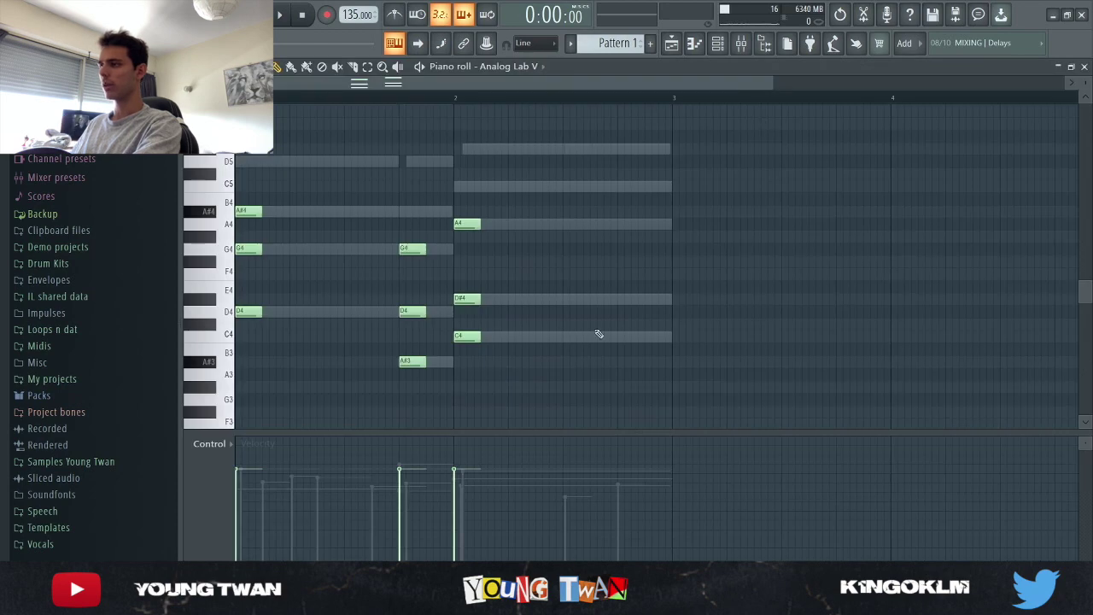
key("space")
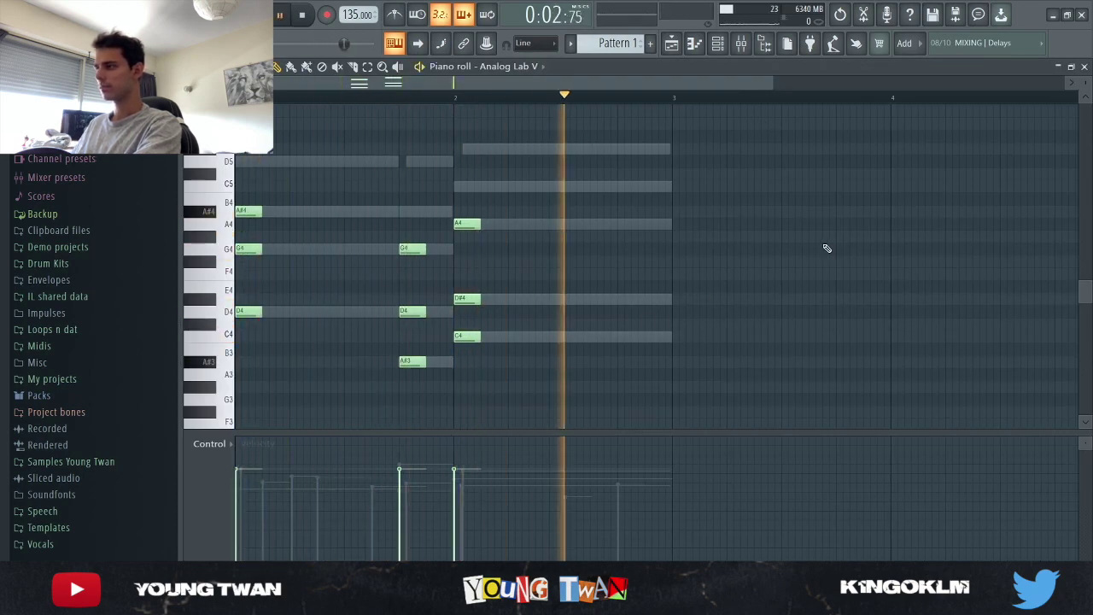
key("space")
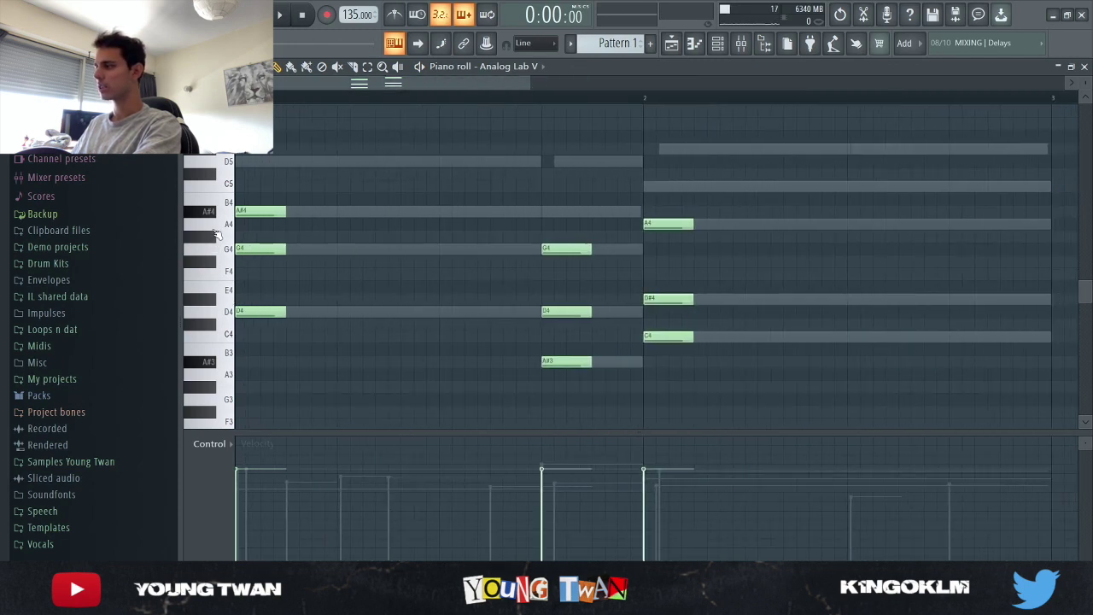
In the mixer, inspect insert 1's Pro-Q 3, Rev SPRING-636, ValhallaSupermassive and S1 Stereo Imager
left_click(741, 43)
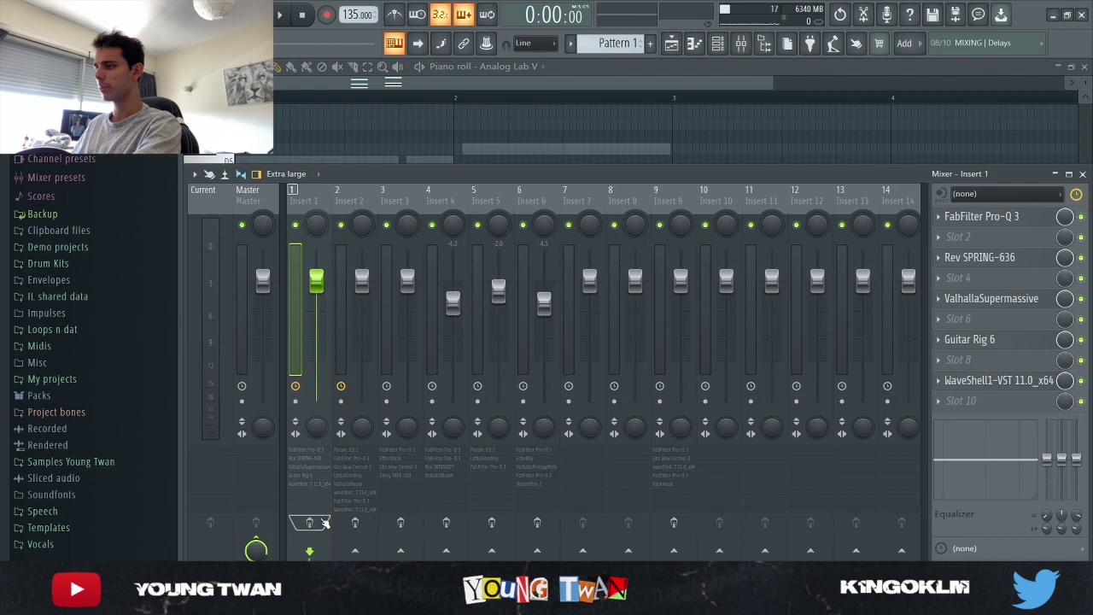
left_click(1012, 217)
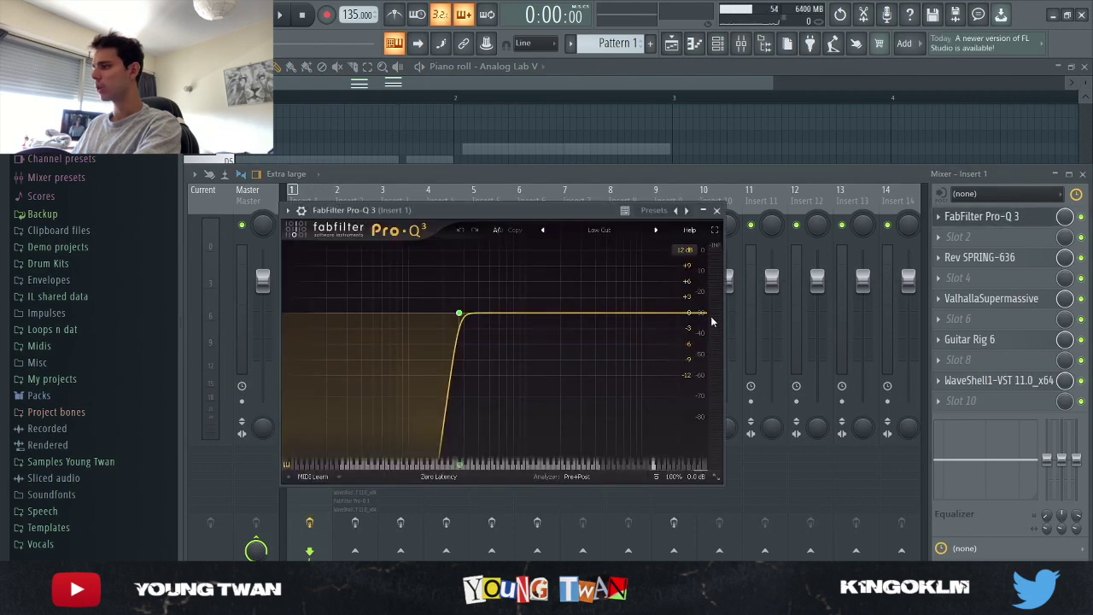
left_click(1013, 217)
left_click(1016, 258)
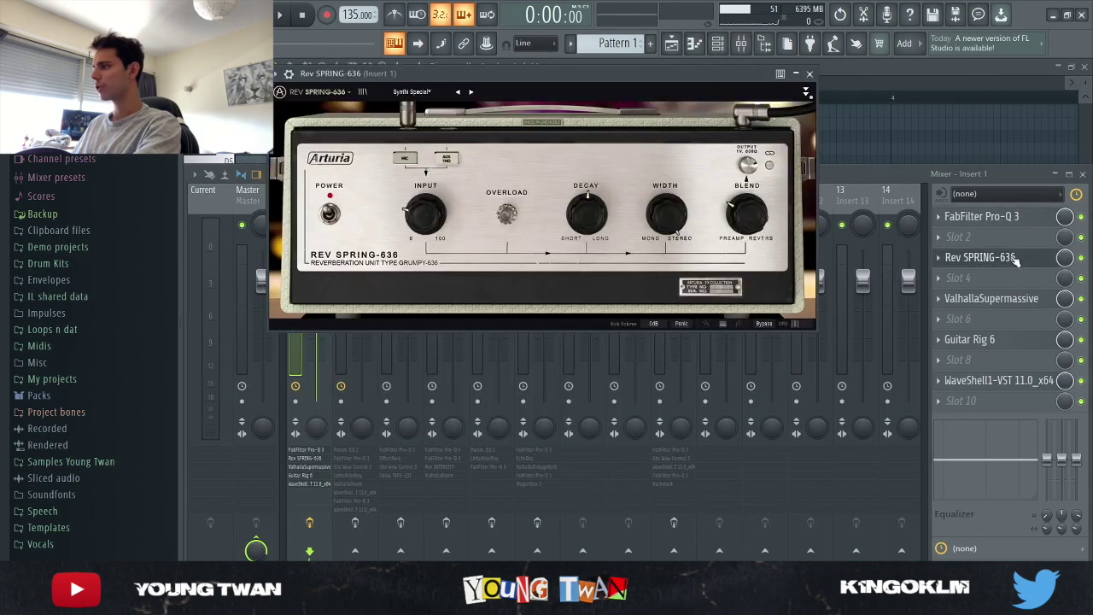
left_click(1008, 257)
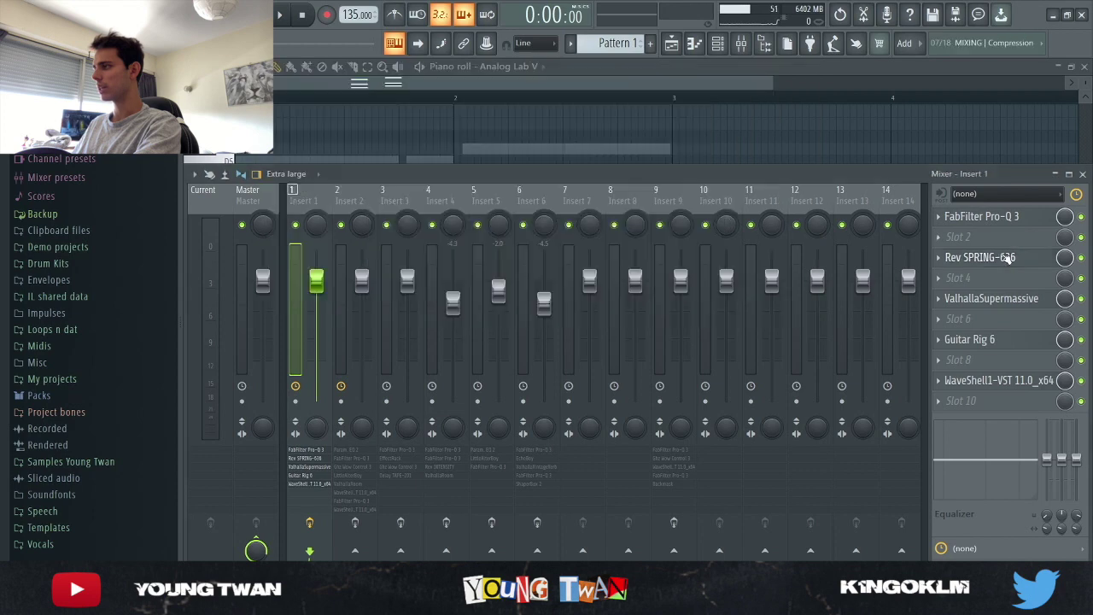
left_click(1014, 298)
left_click(1015, 299)
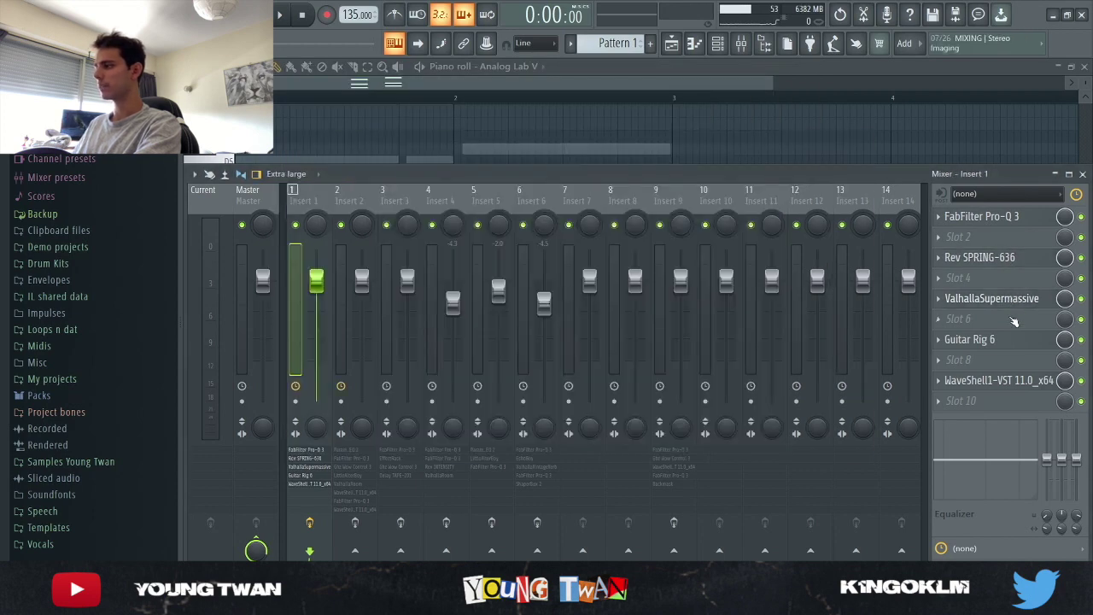
left_click(999, 381)
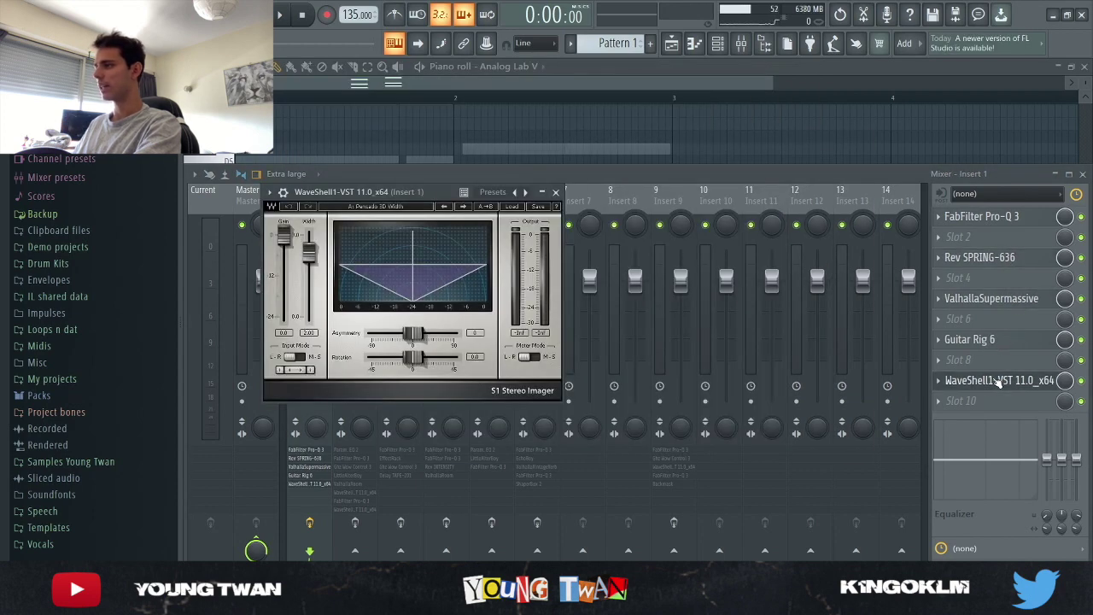
left_click(1025, 381)
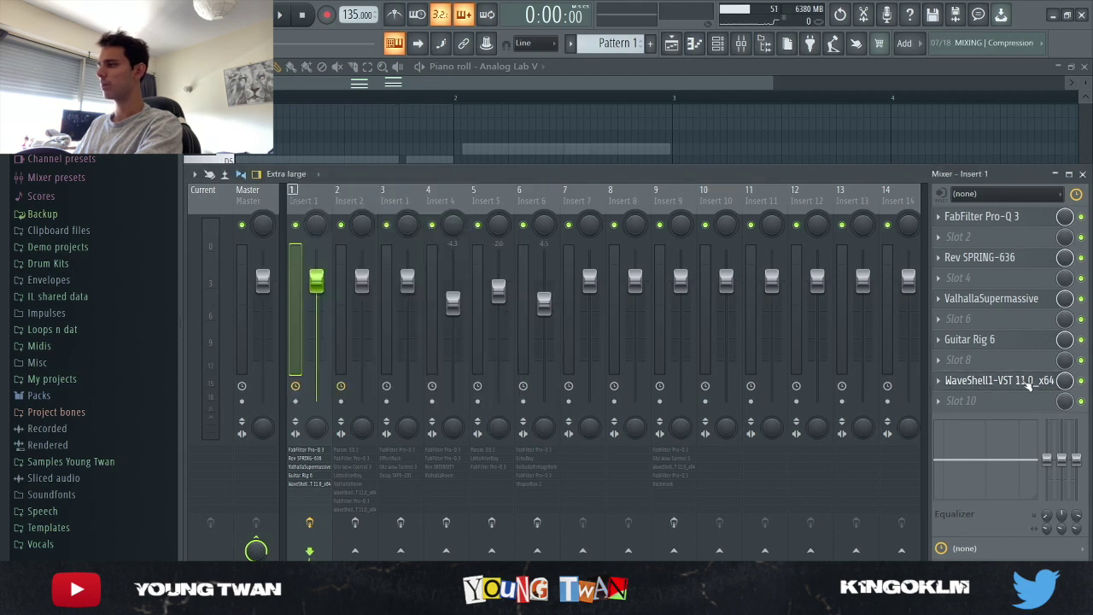
Hide the mixer and play the Analog Lab V chord pattern again
key("F9")
key("space")
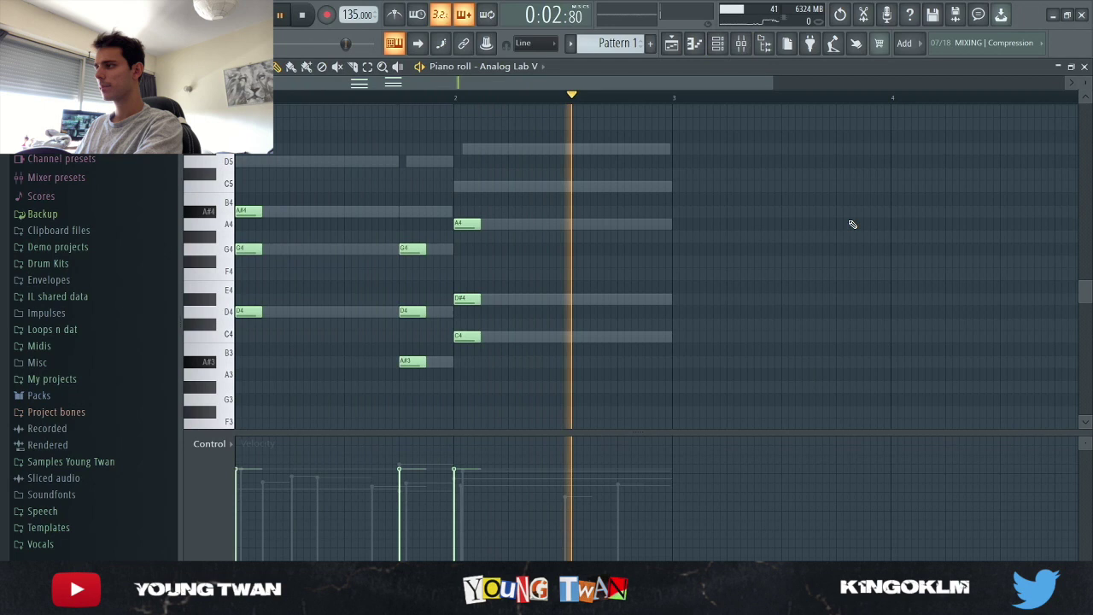
key("space")
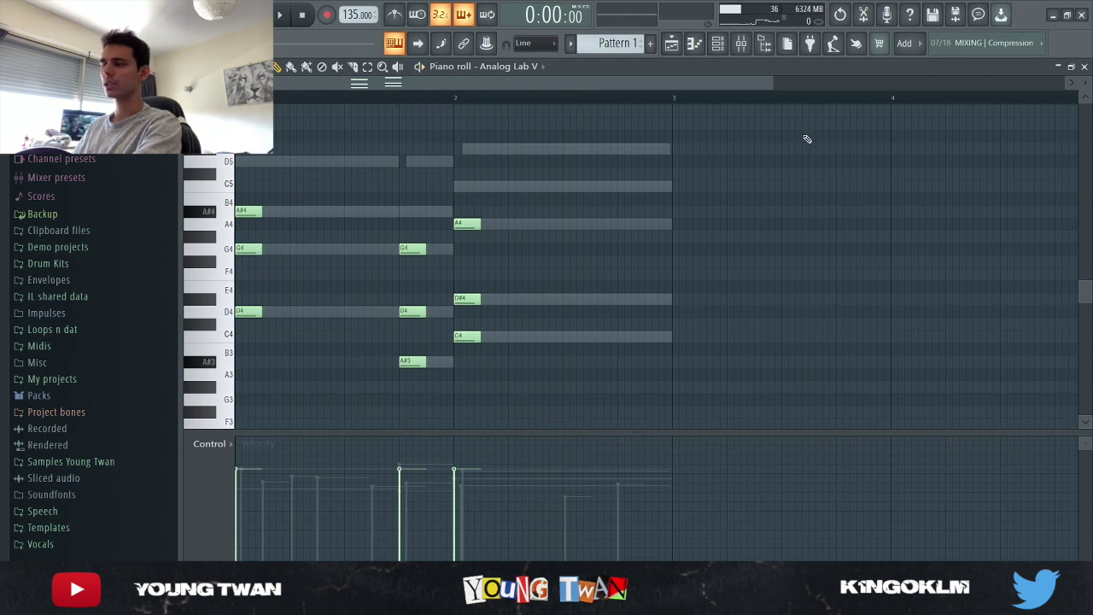
Switch to Pattern 2 and view Analog Lab V #2's Portlandento hard-lead preset
key("F6")
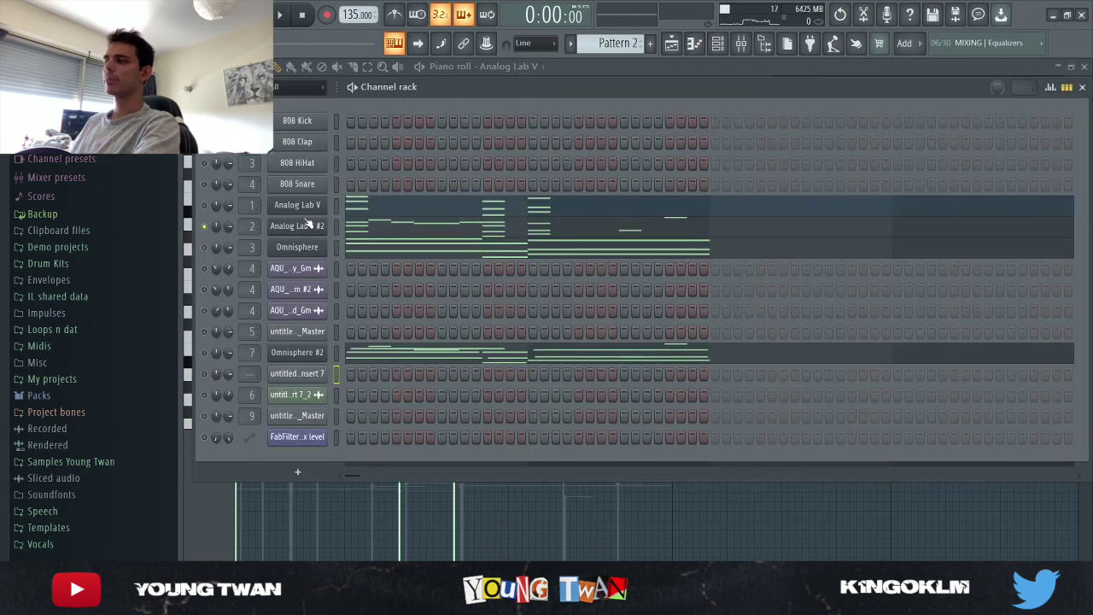
left_click(298, 226)
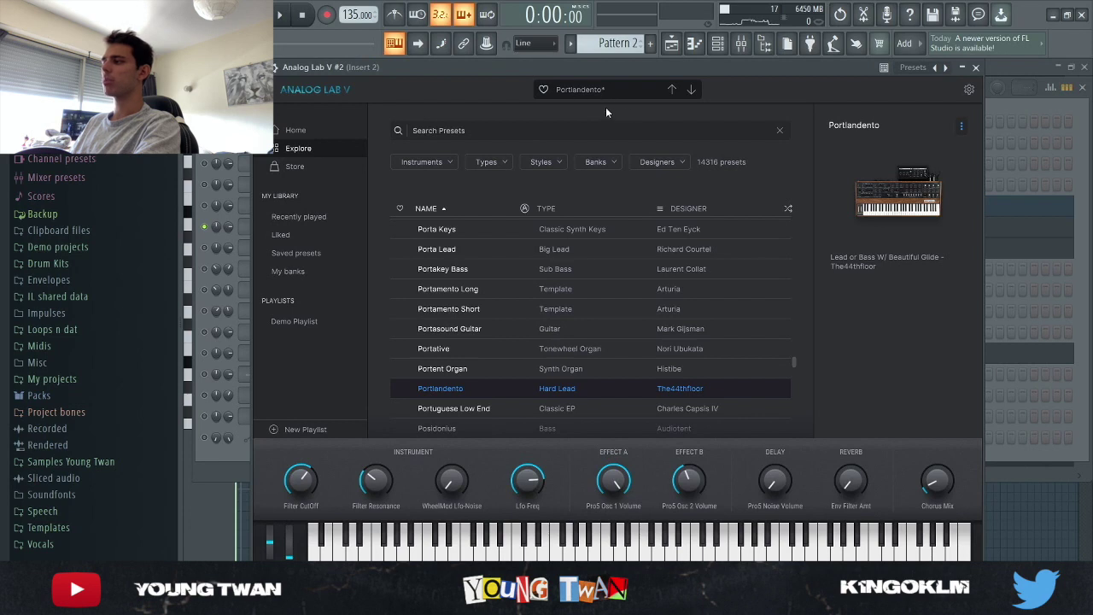
mouse_move(897, 331)
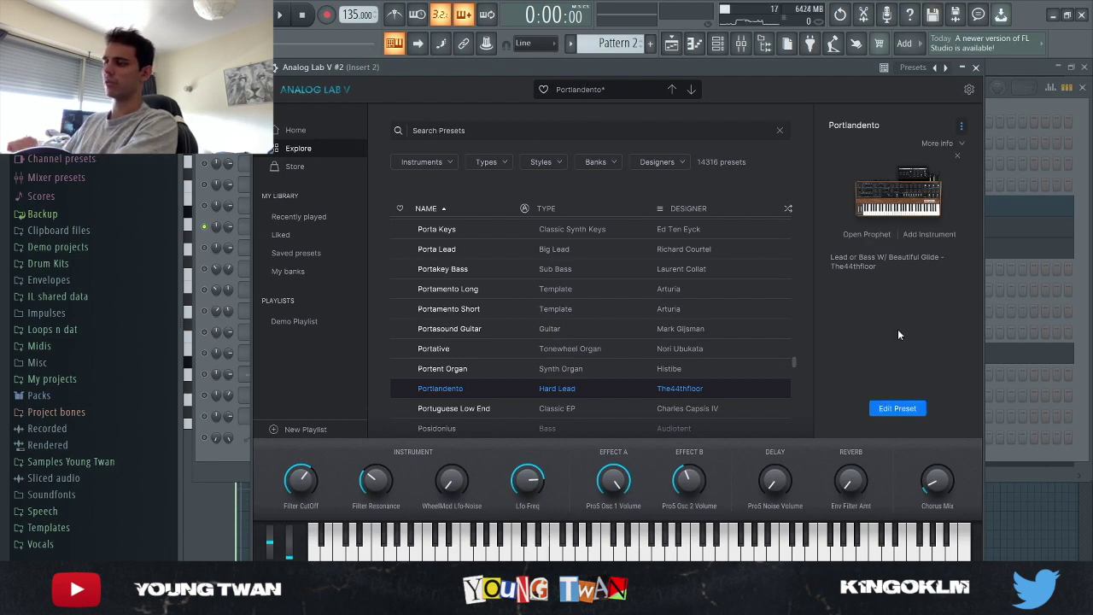
left_click(222, 452)
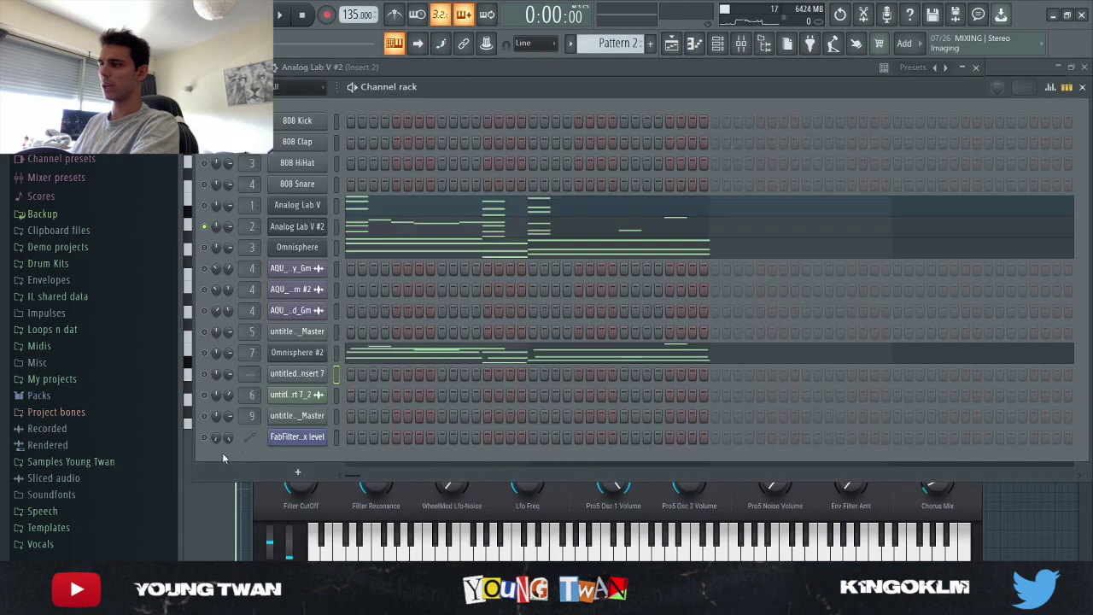
Show the Analog Lab V #2 melody in the piano roll and play it through
left_click(439, 231)
scroll(447, 222, "up", 3)
scroll(256, 247, "up", 2, "ctrl")
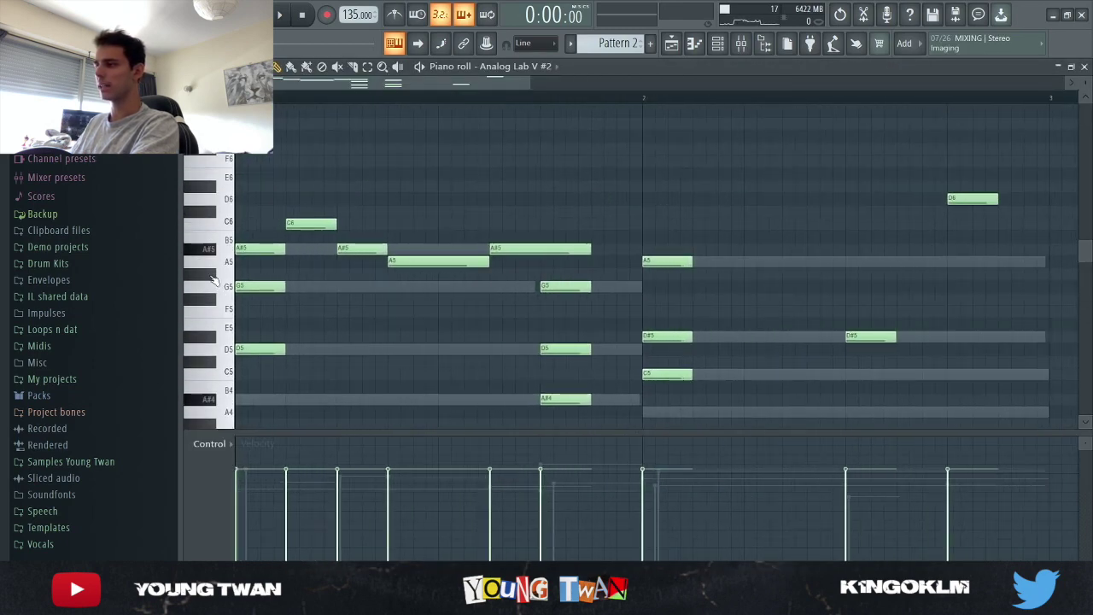
scroll(529, 244, "down", 3, "ctrl")
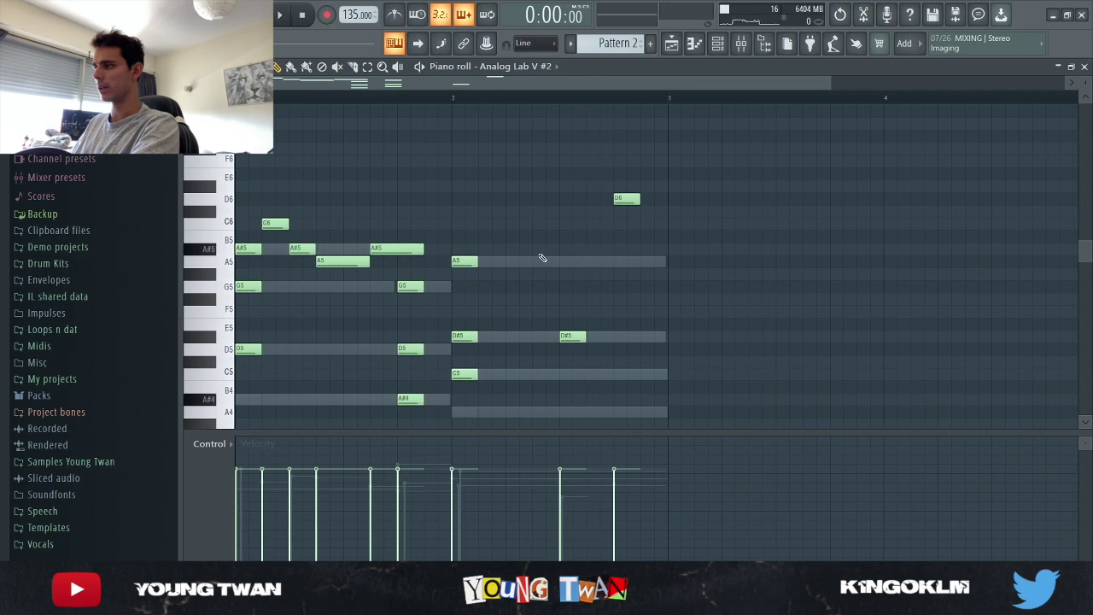
scroll(899, 261, "down", 2)
key("space")
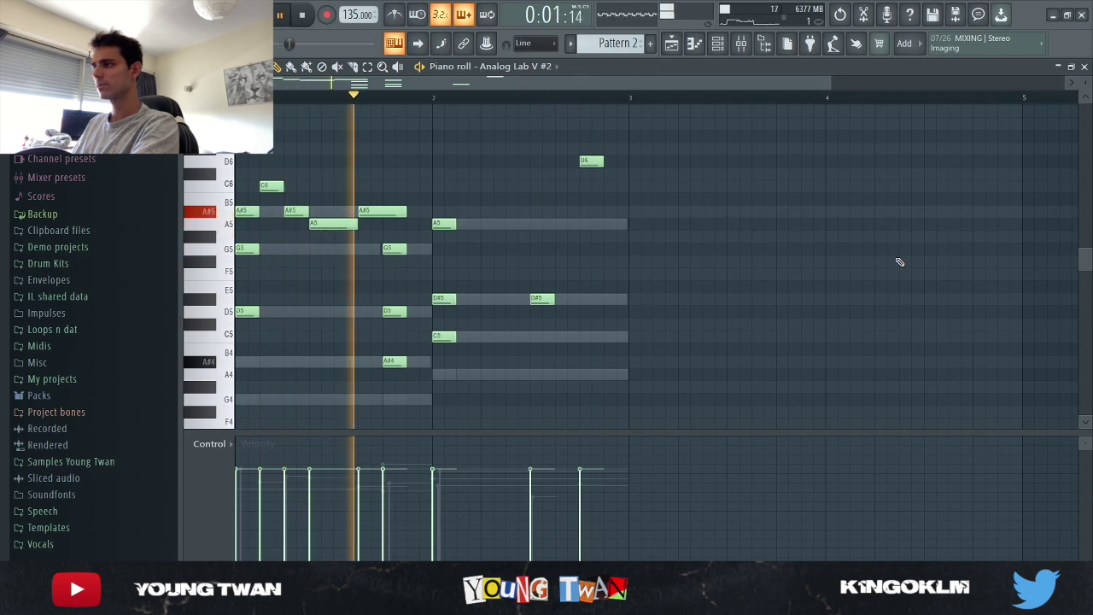
key("space")
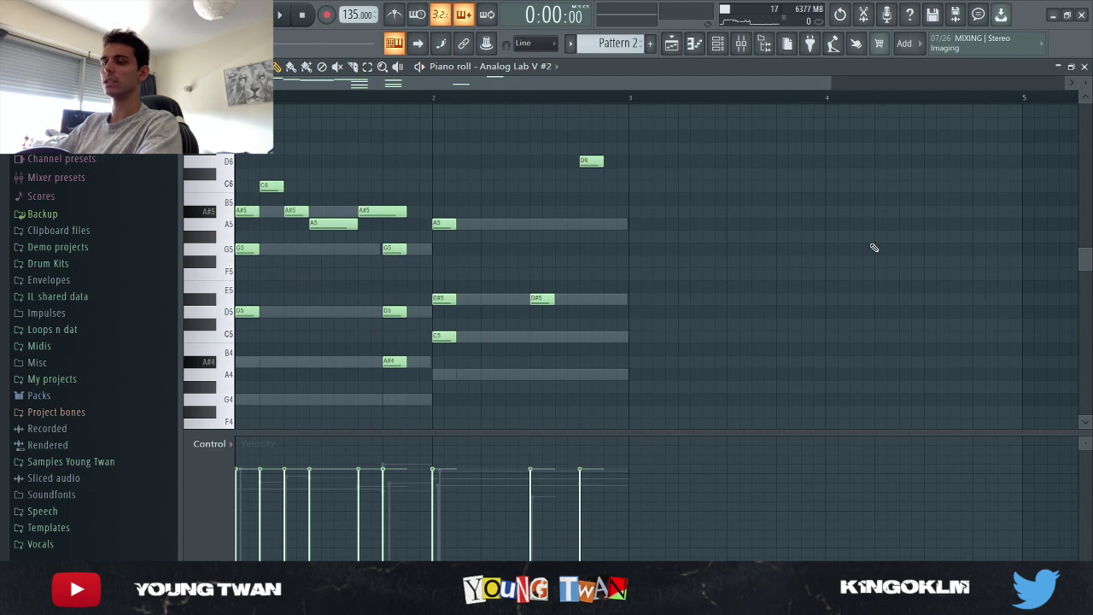
Audition the low piano-roll keys C2, B1, D2, F2 and G2
scroll(456, 281, "down", 8)
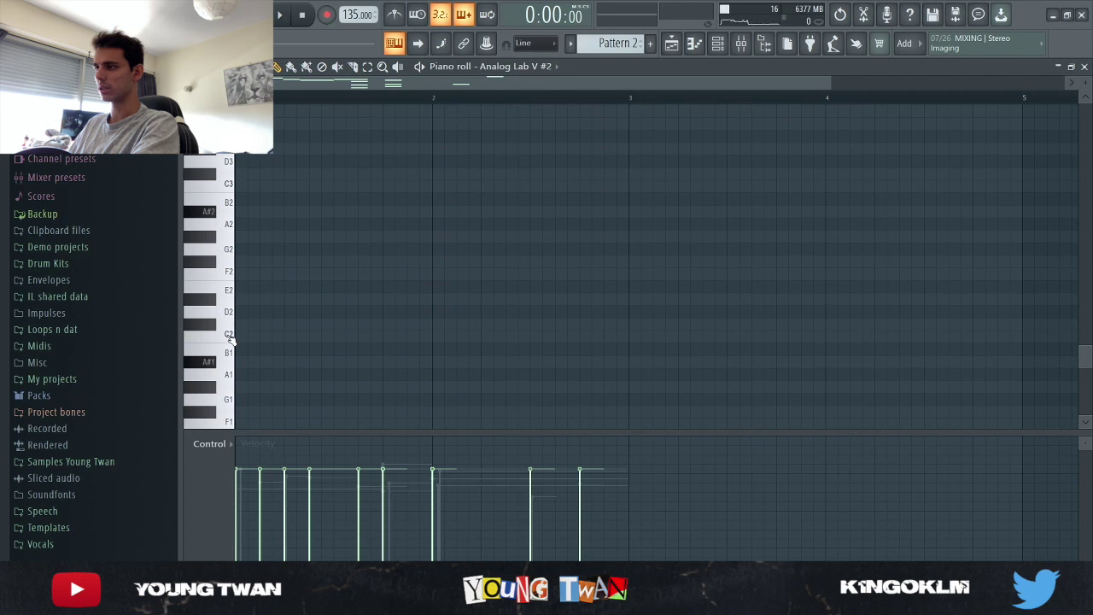
left_click(230, 338)
left_click(229, 350)
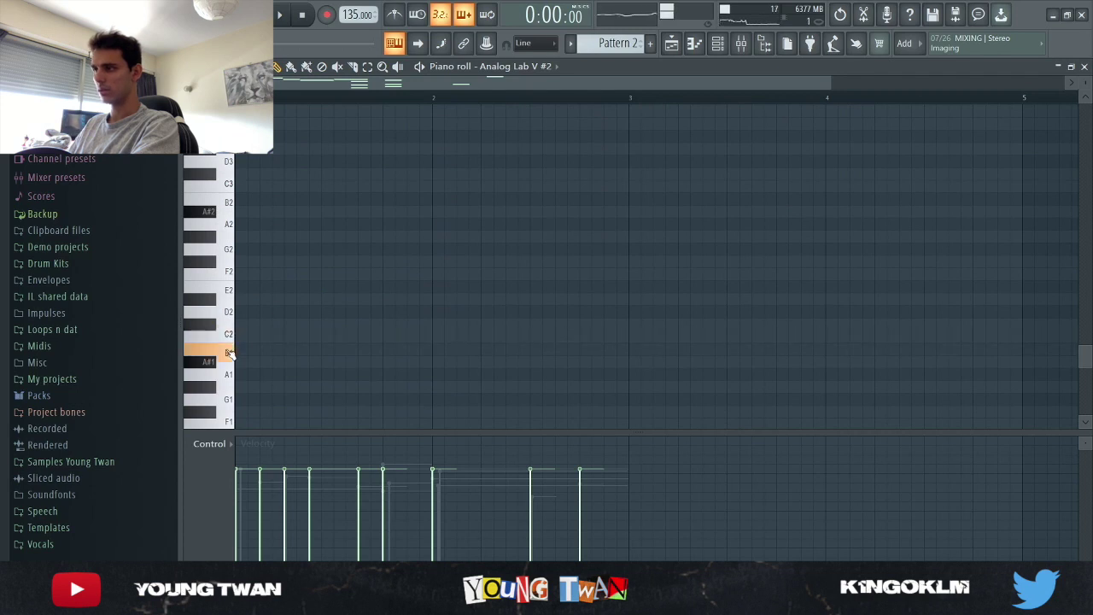
left_click(229, 313)
left_click(229, 272)
left_click(230, 247)
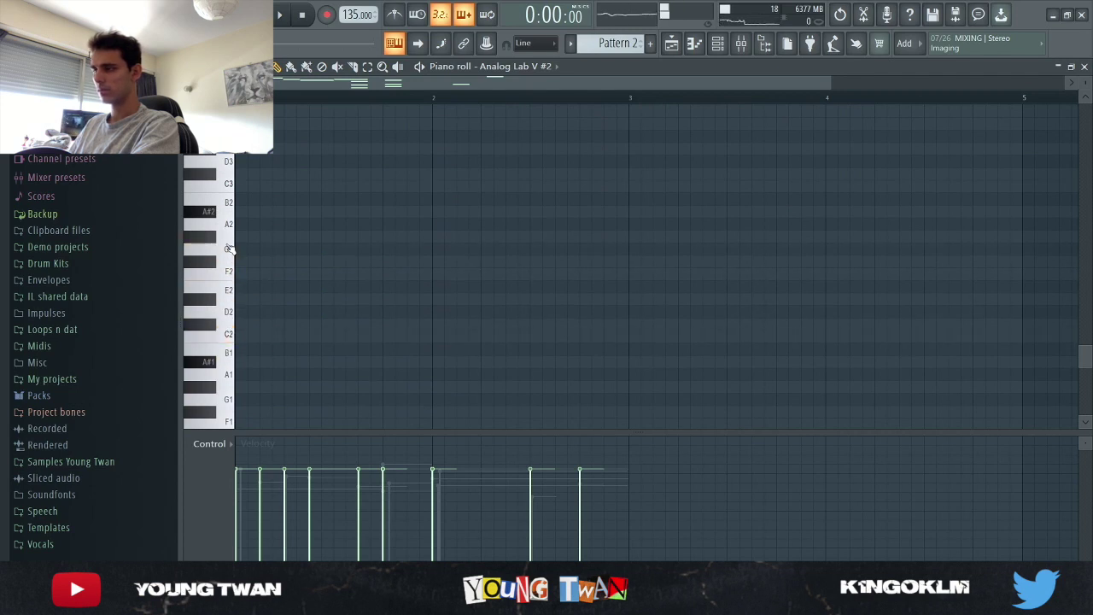
Select Insert 2 in the mixer and inspect its Fruity parametric EQ 2, Pro-Q 3 and Wow Control 3
left_click(810, 44)
left_click(352, 204)
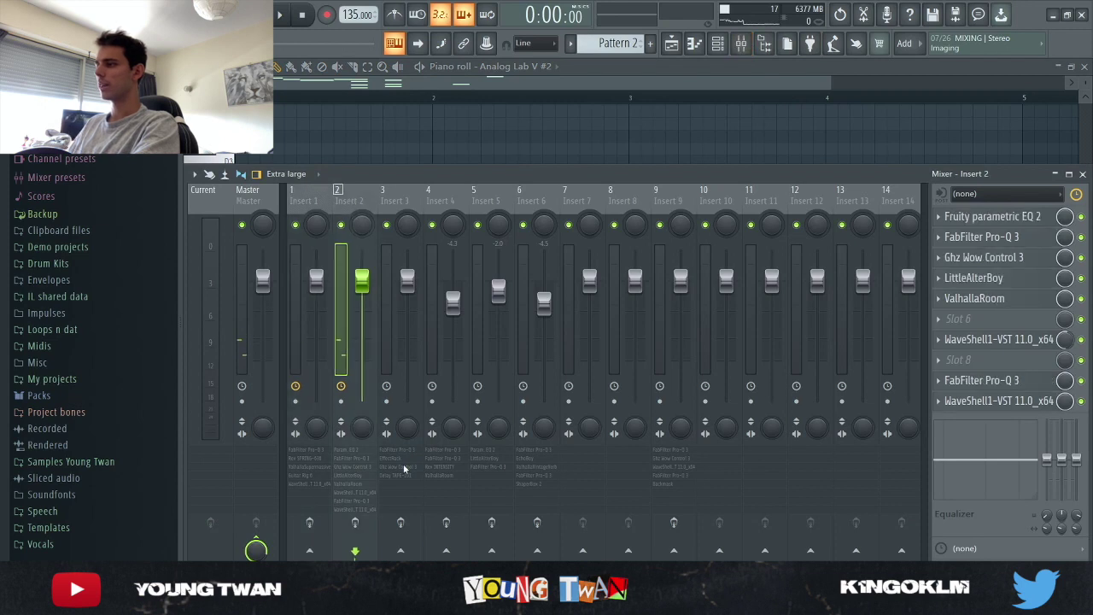
left_click(1025, 221)
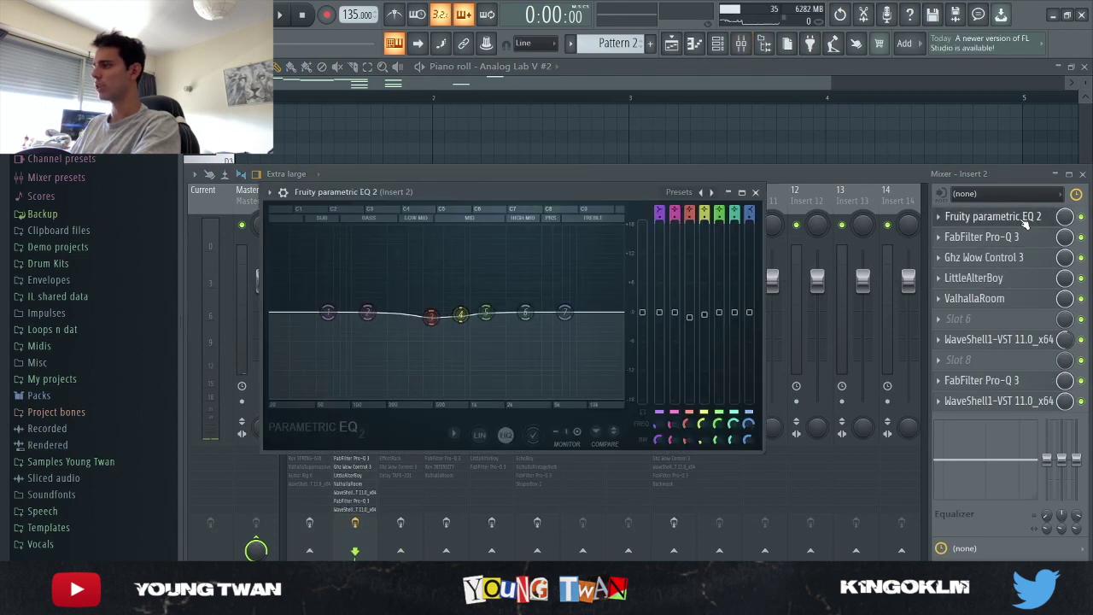
left_click(1018, 217)
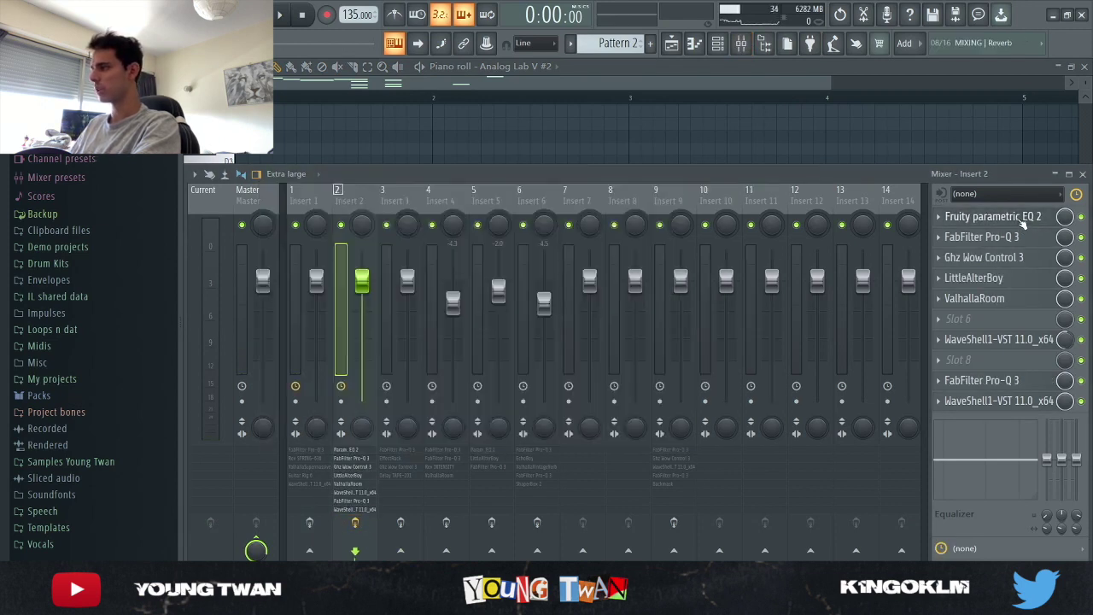
left_click(1018, 239)
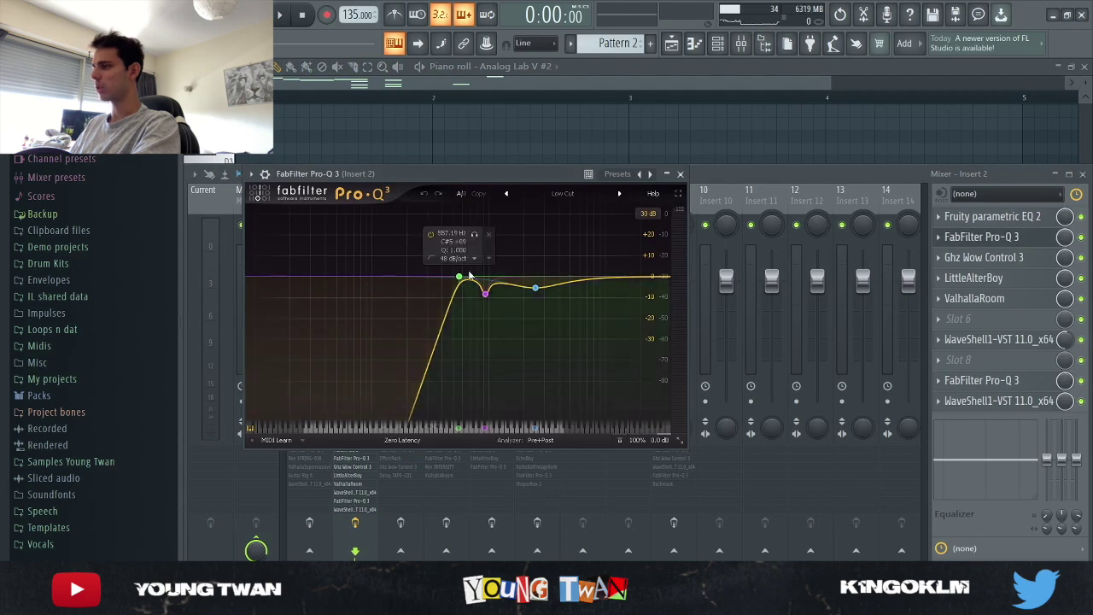
left_click(986, 239)
left_click(999, 258)
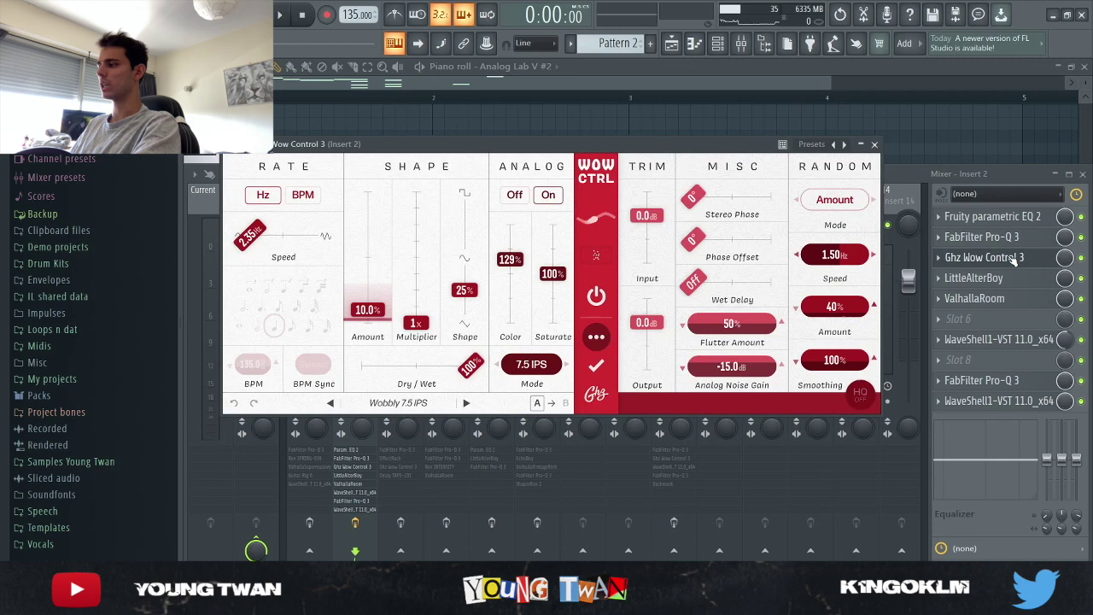
left_click(1016, 259)
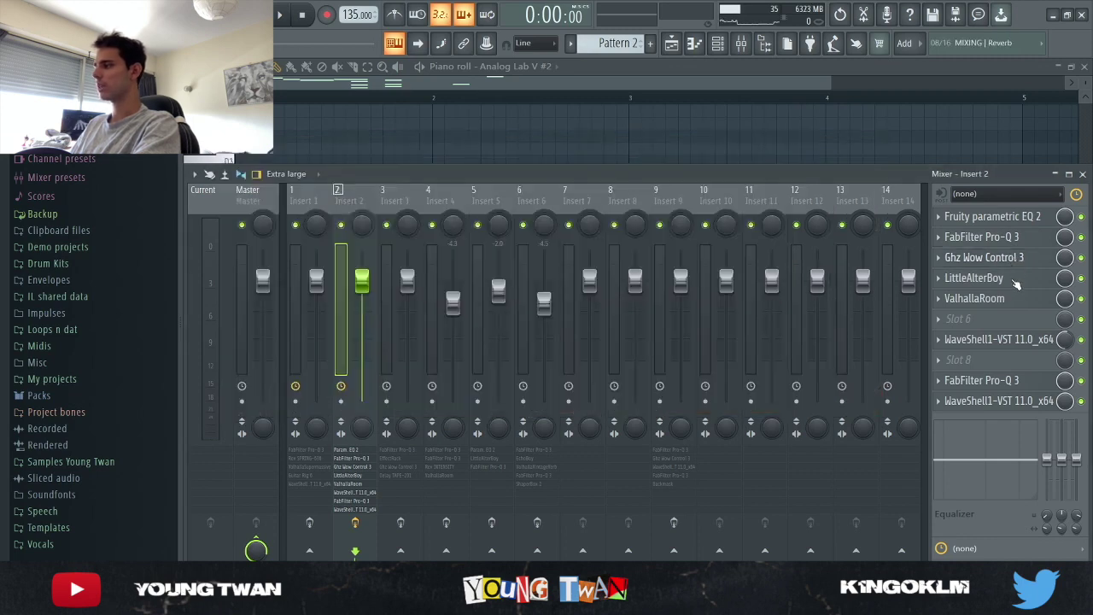
Inspect Insert 2's LittleAlterBoy, ValhallaRoom, J37 tape, second Pro-Q 3 and stereo imager
left_click(1016, 280)
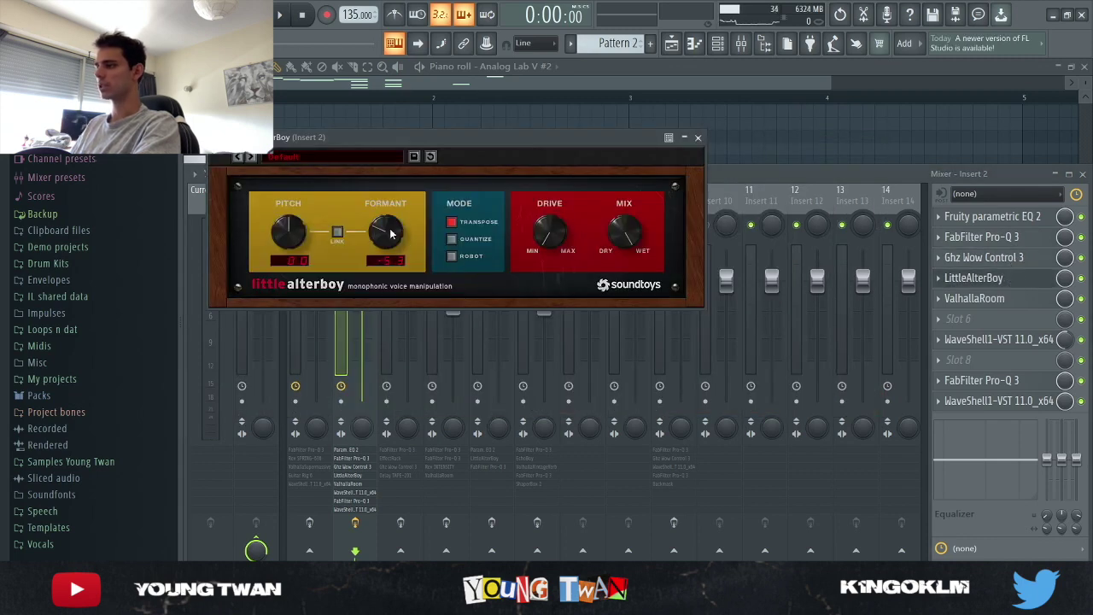
left_click(1022, 280)
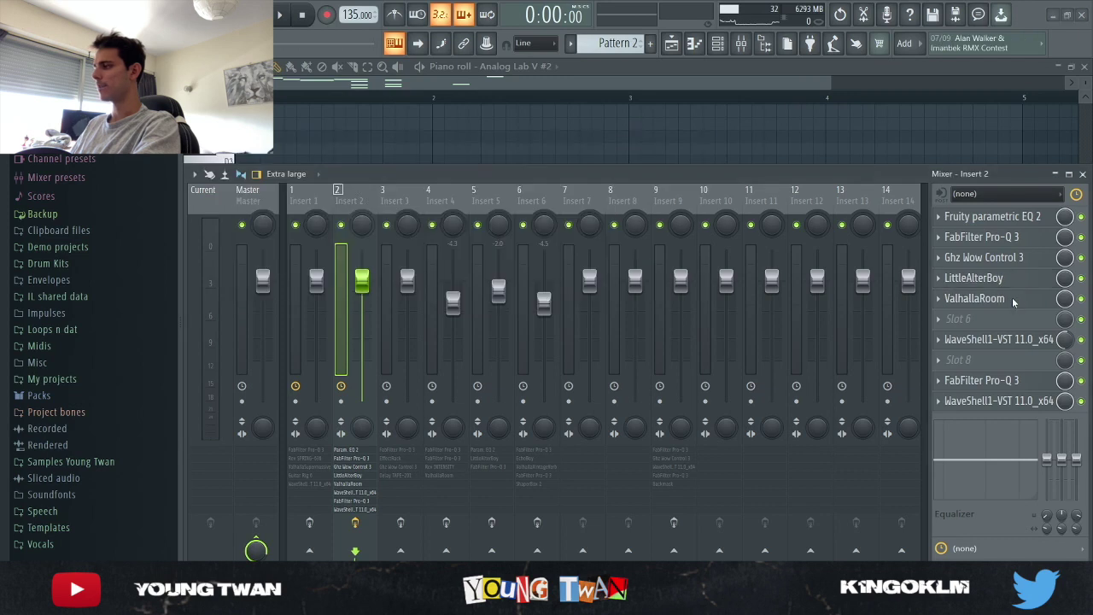
left_click(1008, 298)
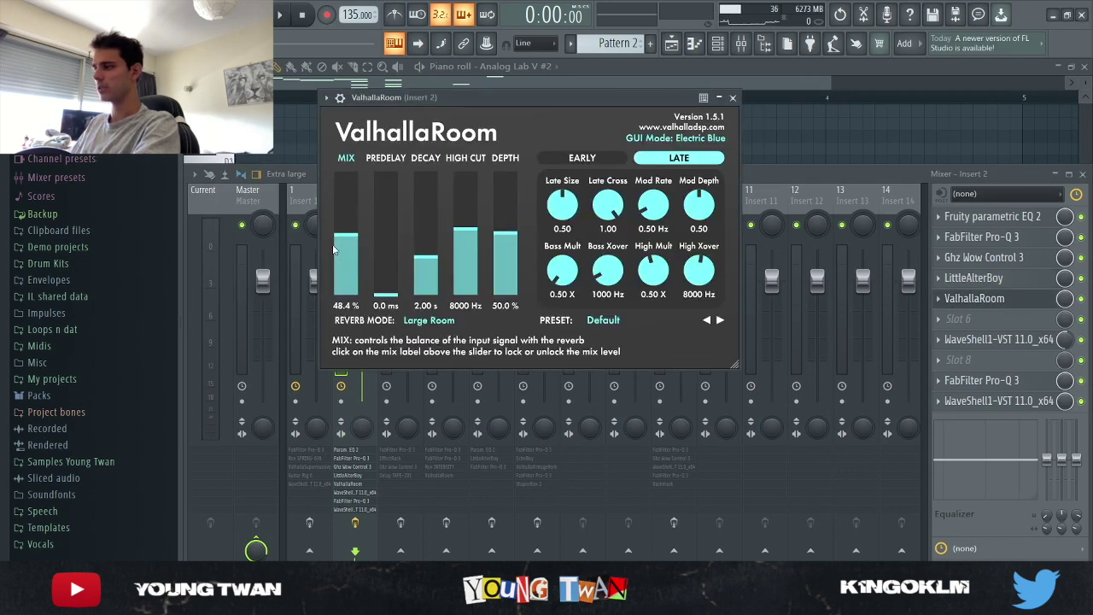
left_click(1008, 304)
left_click(995, 340)
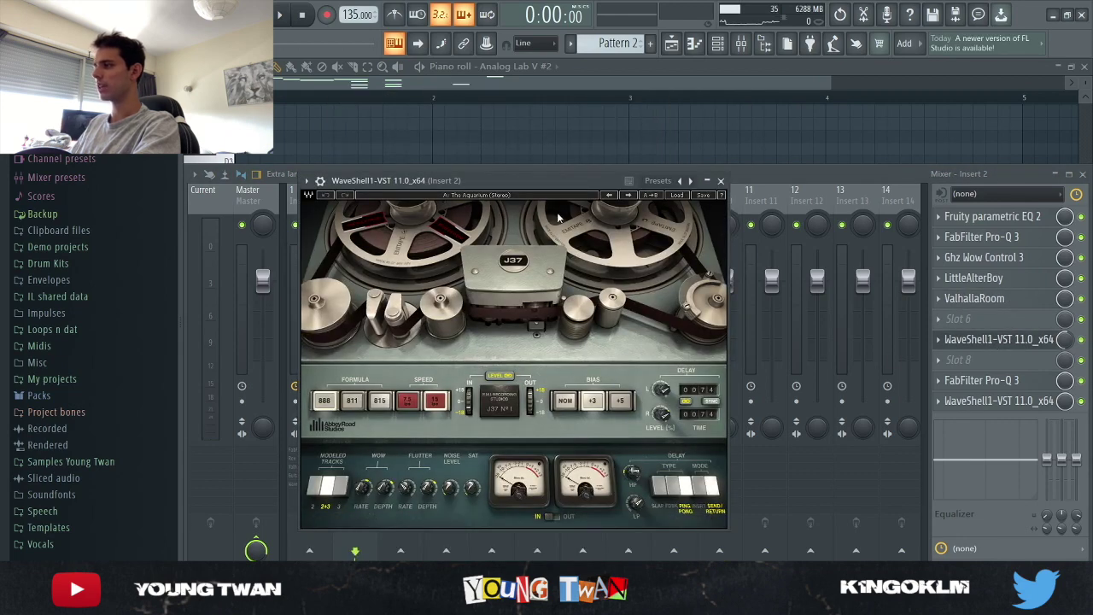
left_click(1037, 340)
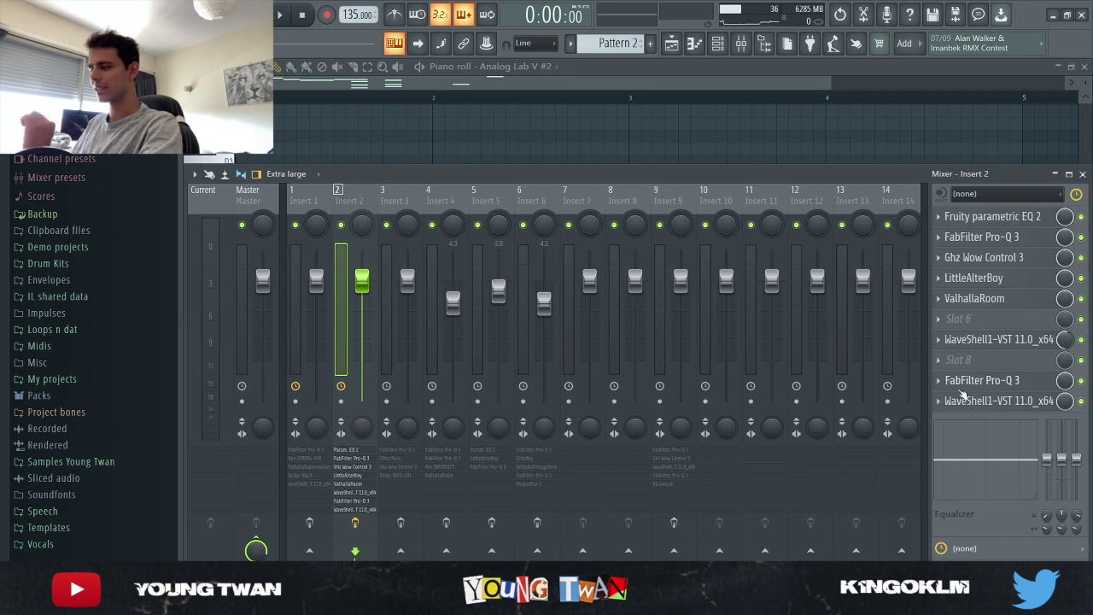
left_click(1014, 385)
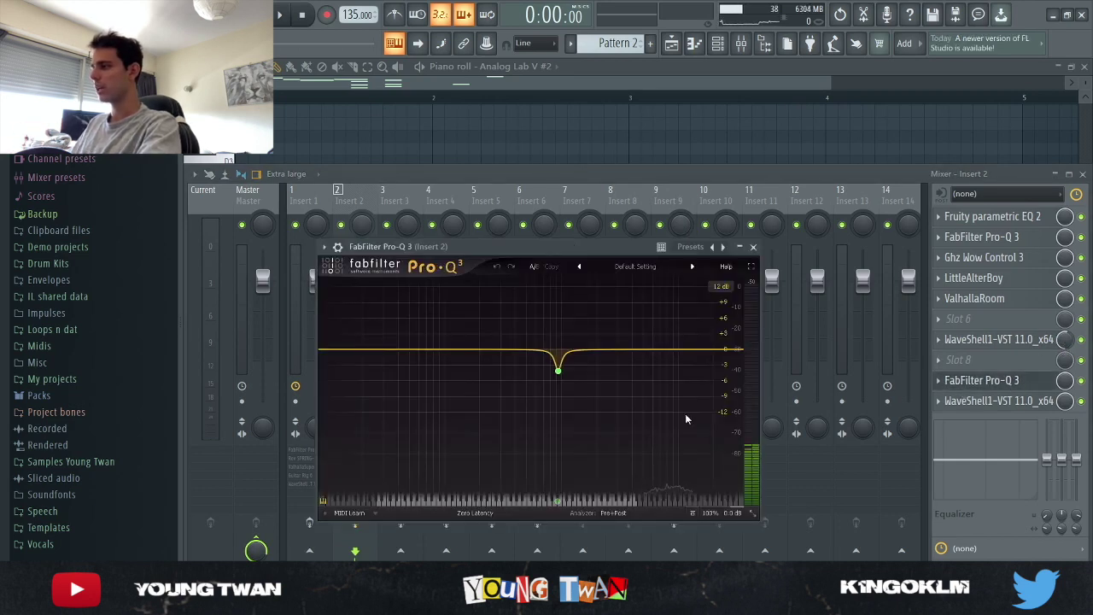
left_click(982, 380)
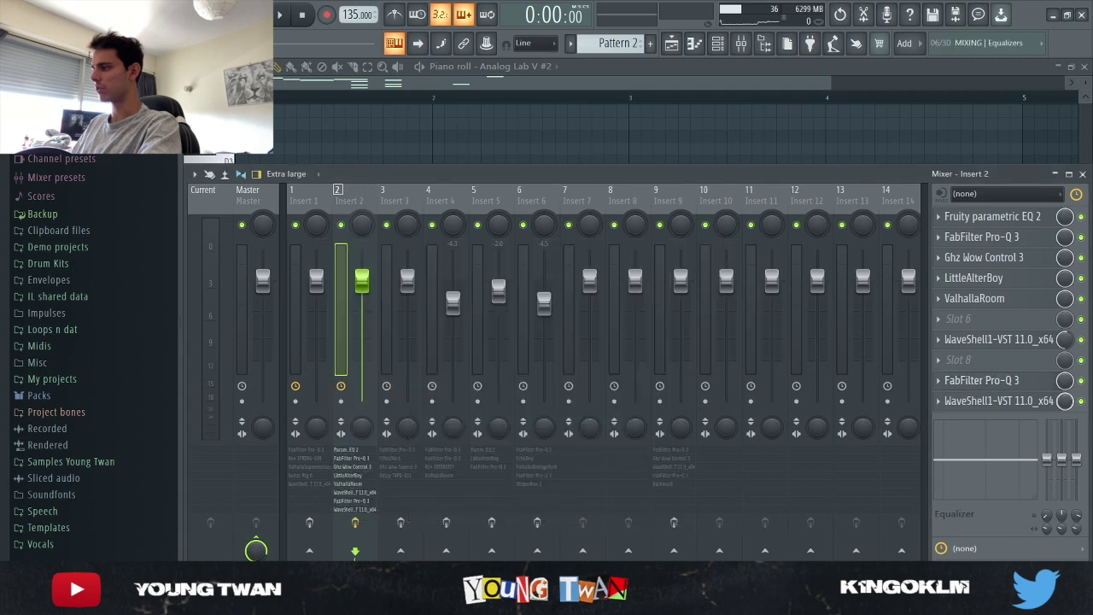
left_click(990, 401)
left_click(990, 402)
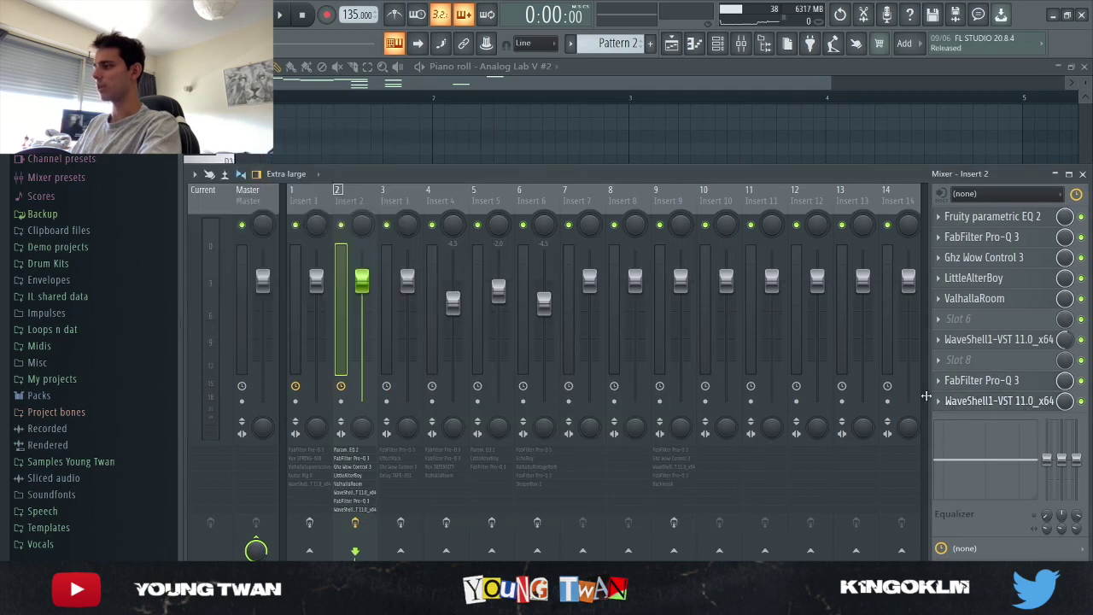
Hide the mixer and play Pattern 2's lead melody in the Analog Lab V #2 piano roll
key("F9")
scroll(731, 215, "up", 6)
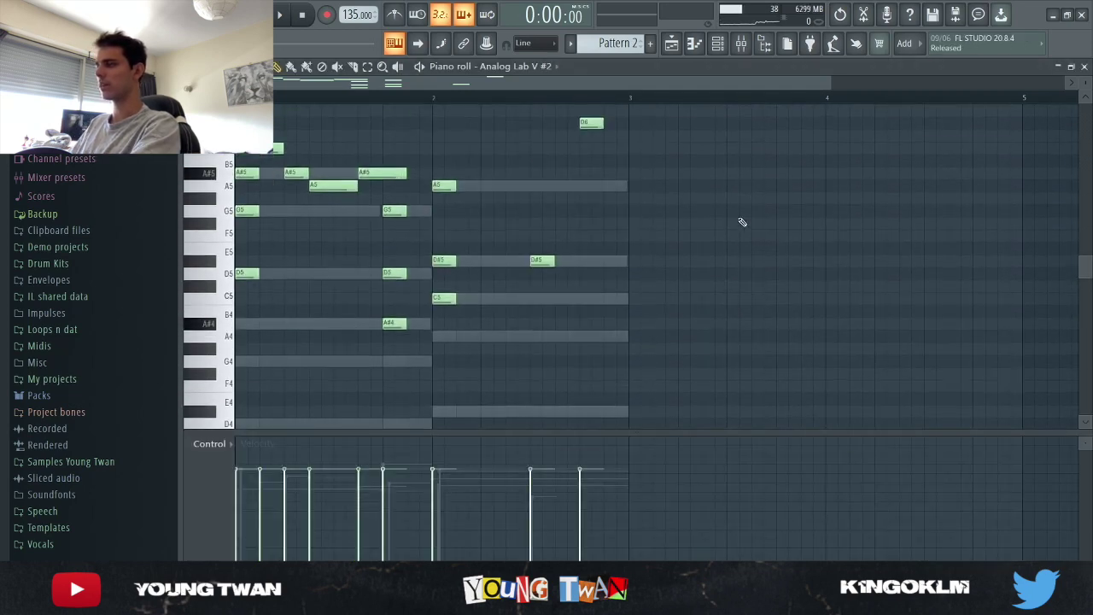
key("space")
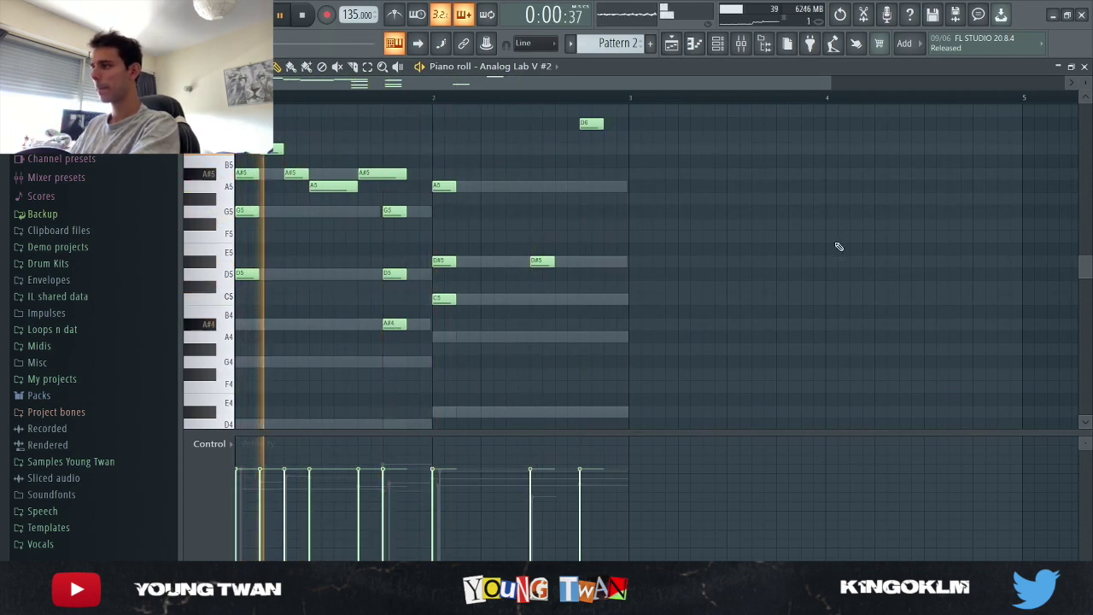
scroll(839, 246, "up", 1)
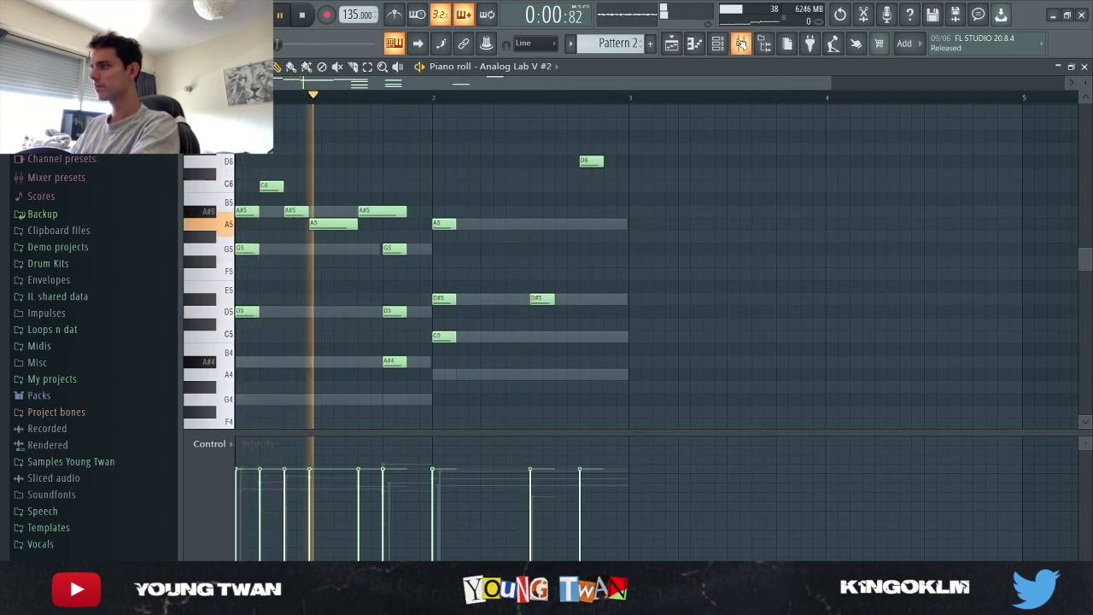
Stop playback and open Omnisphere to check its Delusional Mechanics patch
key("space")
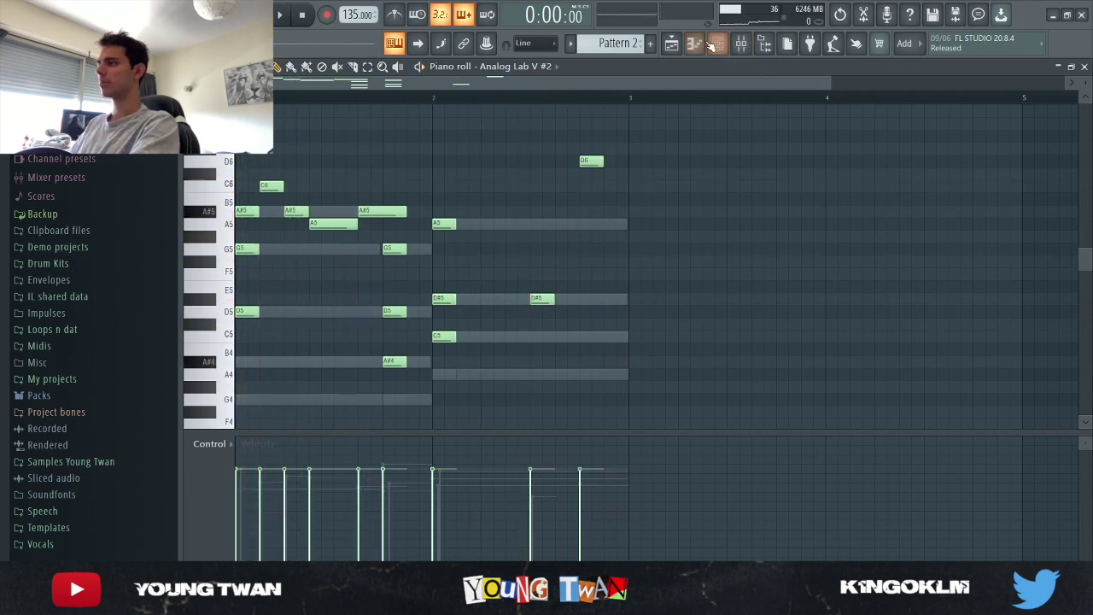
left_click(671, 51)
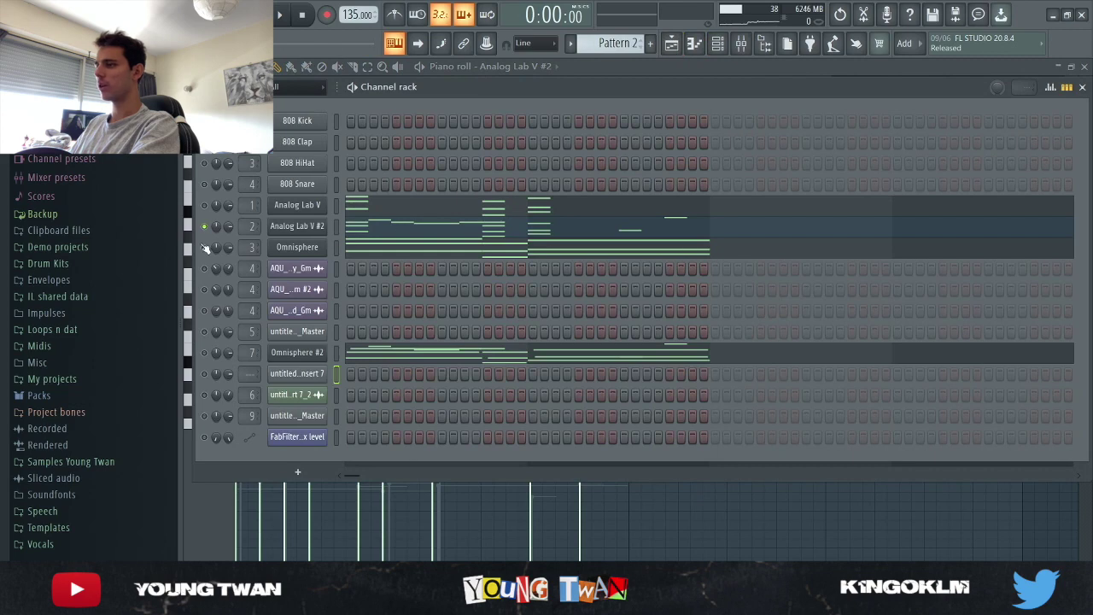
left_click(297, 247)
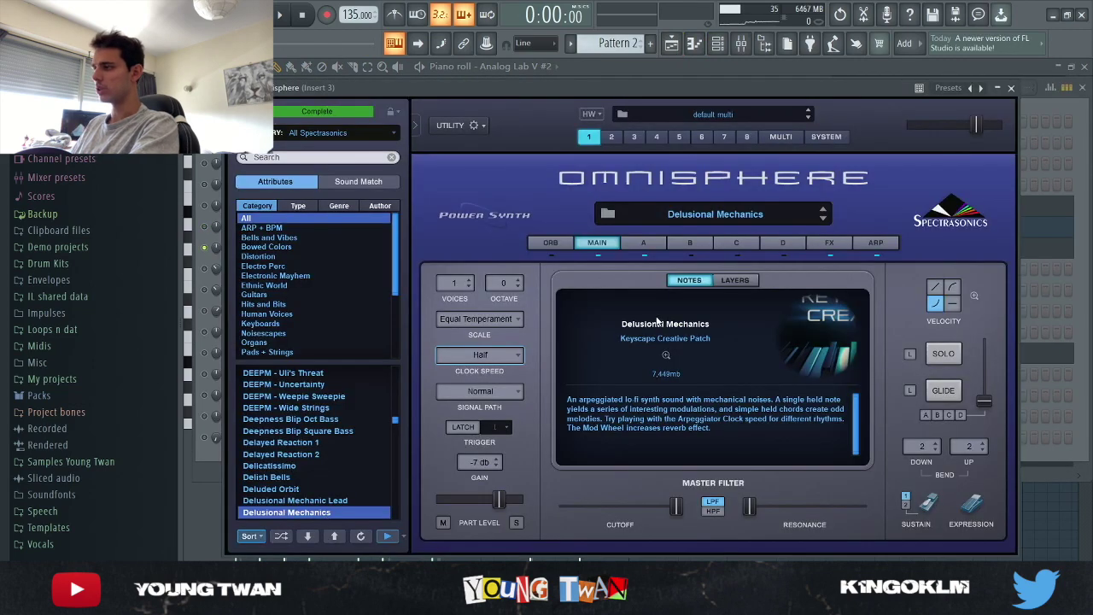
left_click(210, 468)
Show the Omnisphere chord notes in the piano roll and play them back
left_click(333, 246)
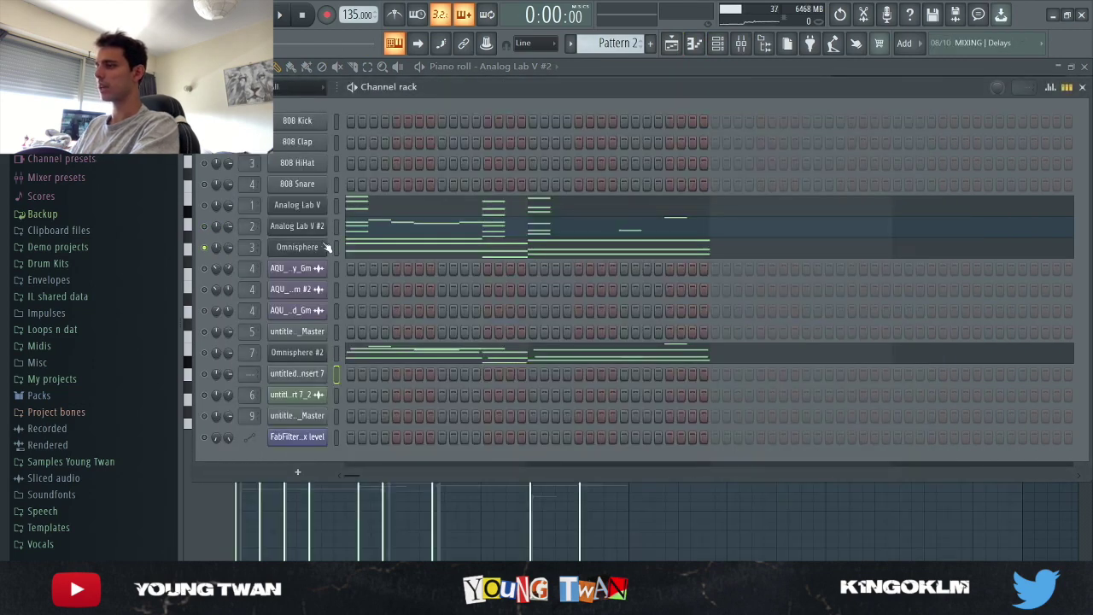
scroll(568, 283, "down", 4)
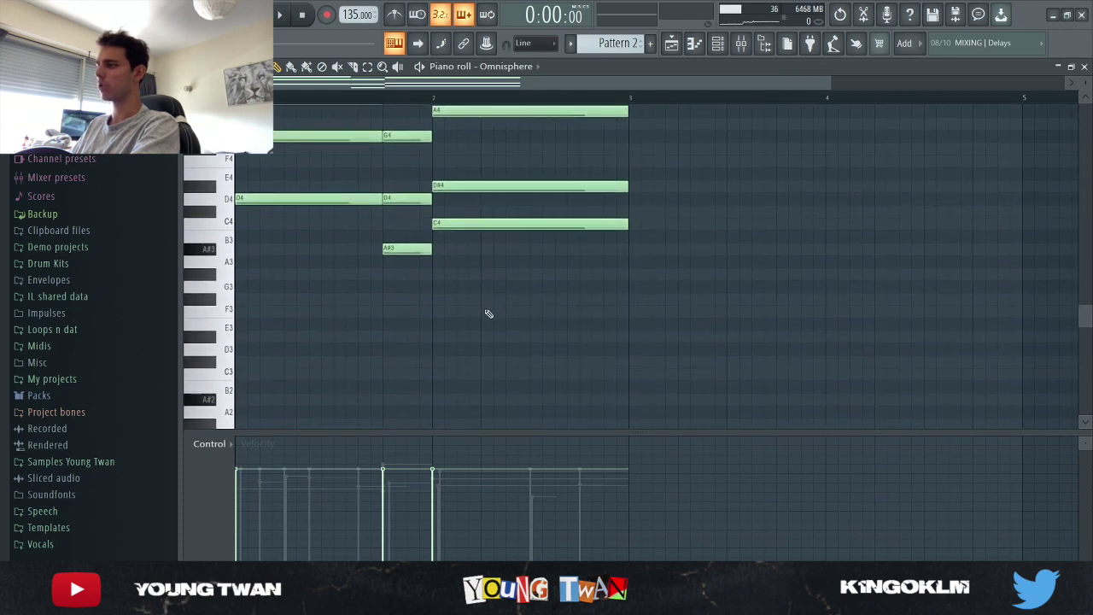
scroll(361, 288, "up", 4)
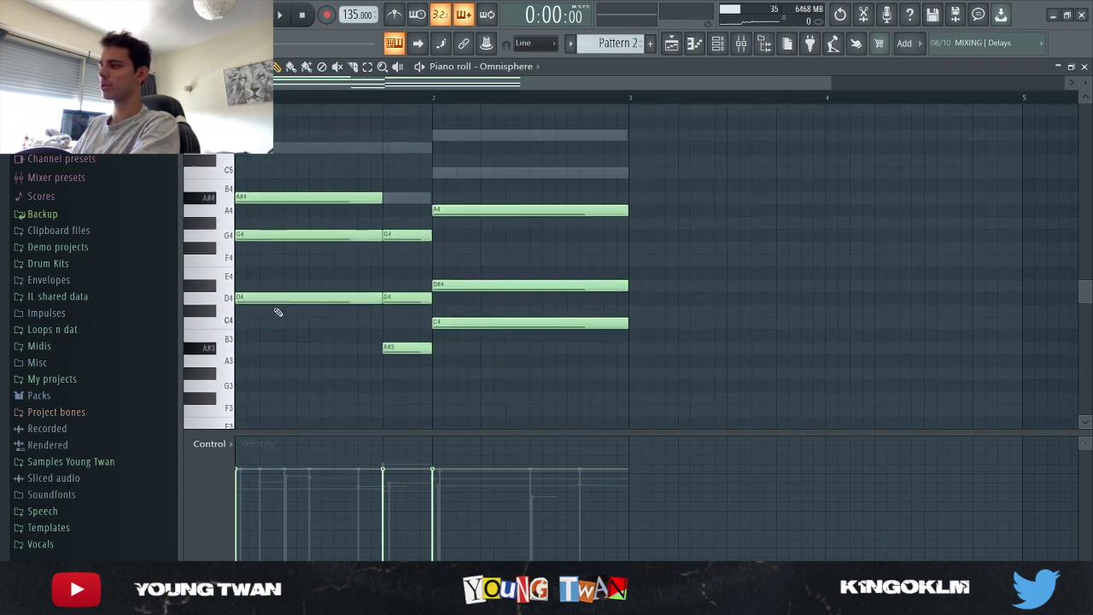
left_click(722, 47)
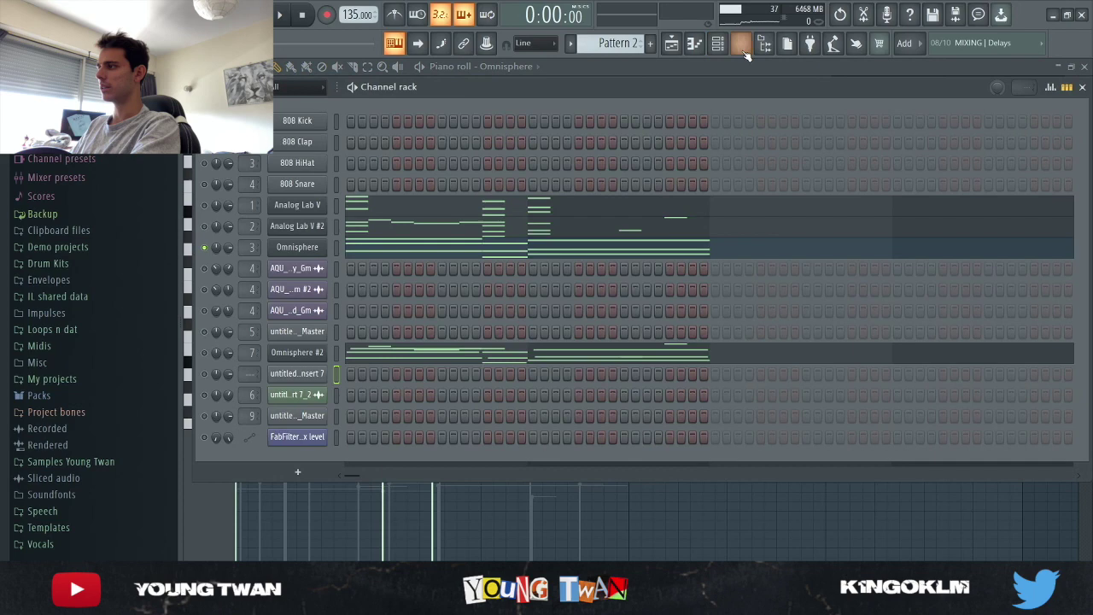
left_click(741, 44)
left_click(741, 44)
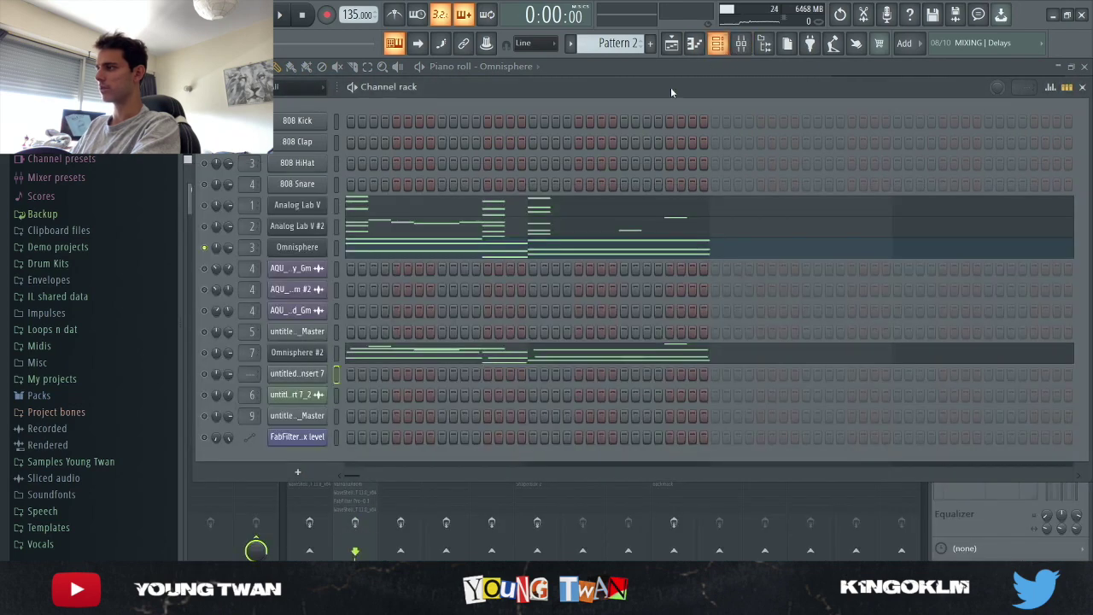
left_click(721, 47)
key("space")
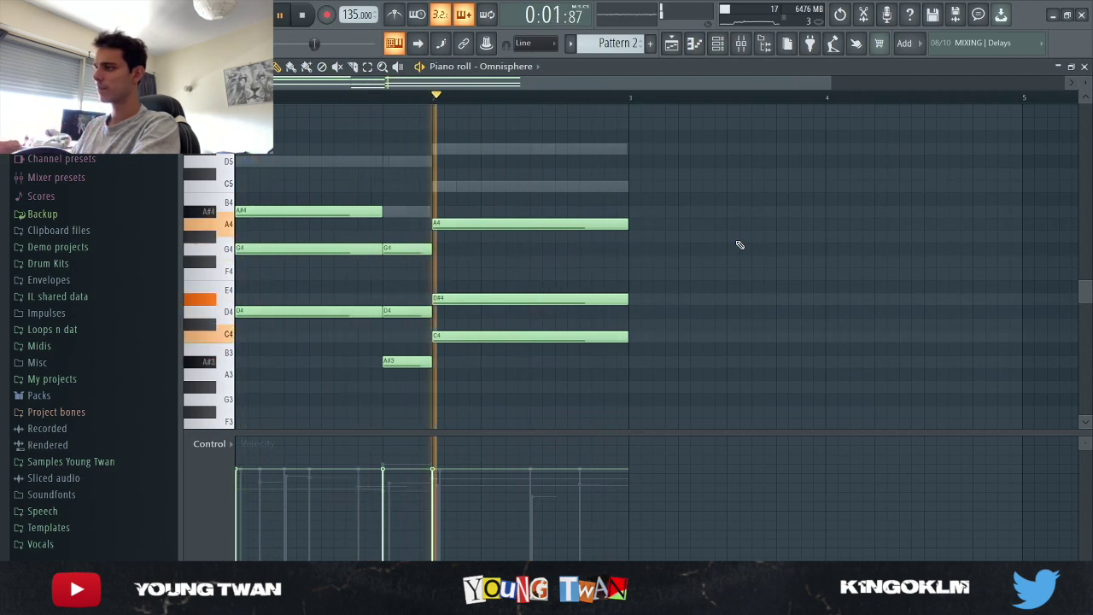
key("space")
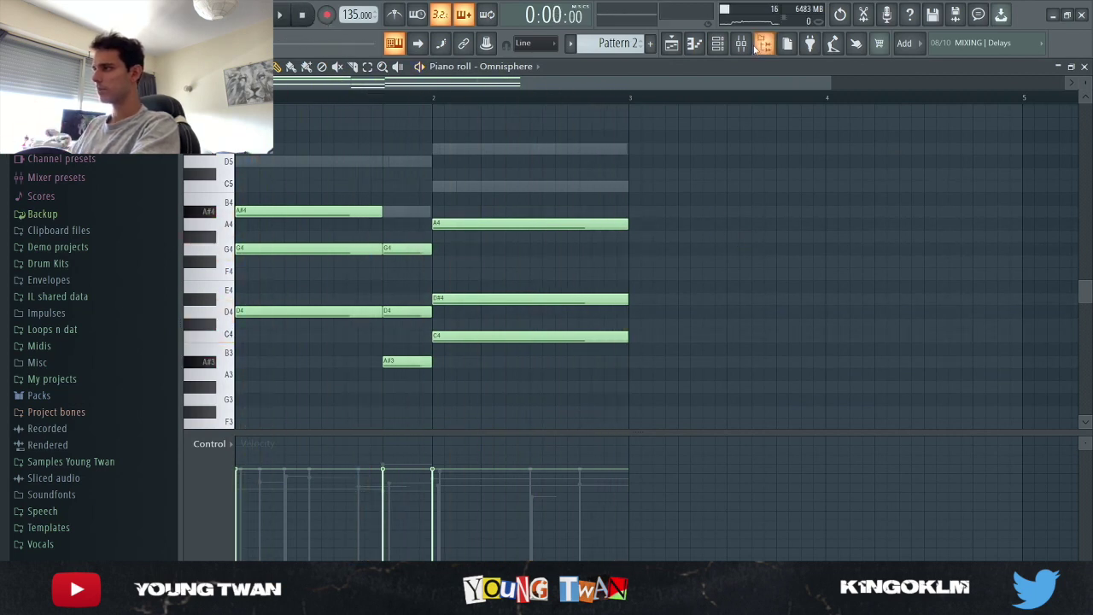
Inspect Insert 3's Pro-Q 3, Soundtoys Effect Rack, Wow Control 3 and Delay TAPE-201 in turn
left_click(741, 43)
left_click(380, 533)
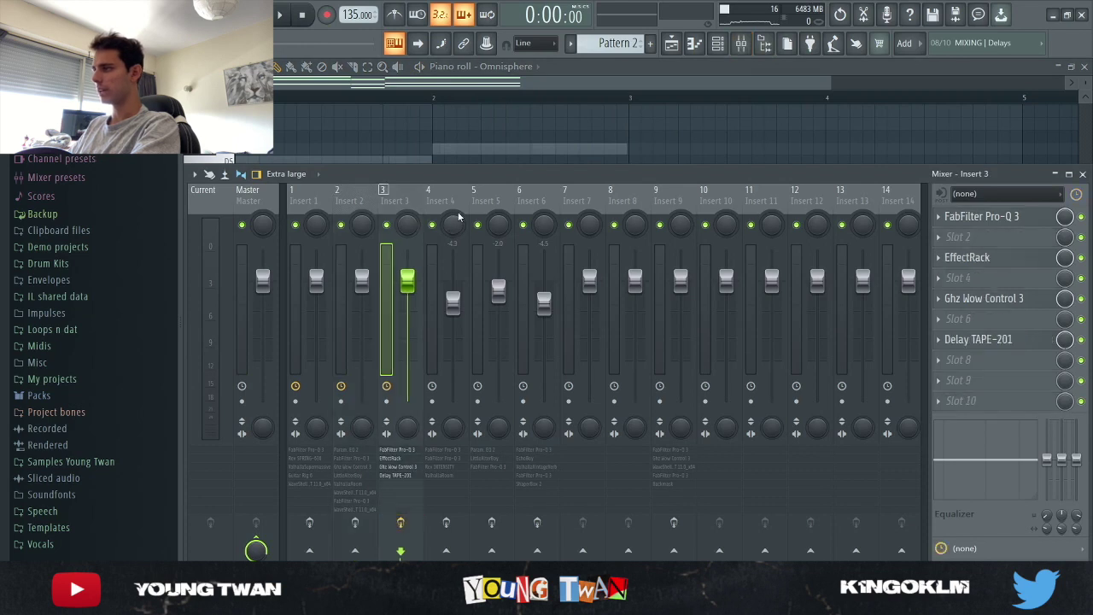
left_click(1023, 221)
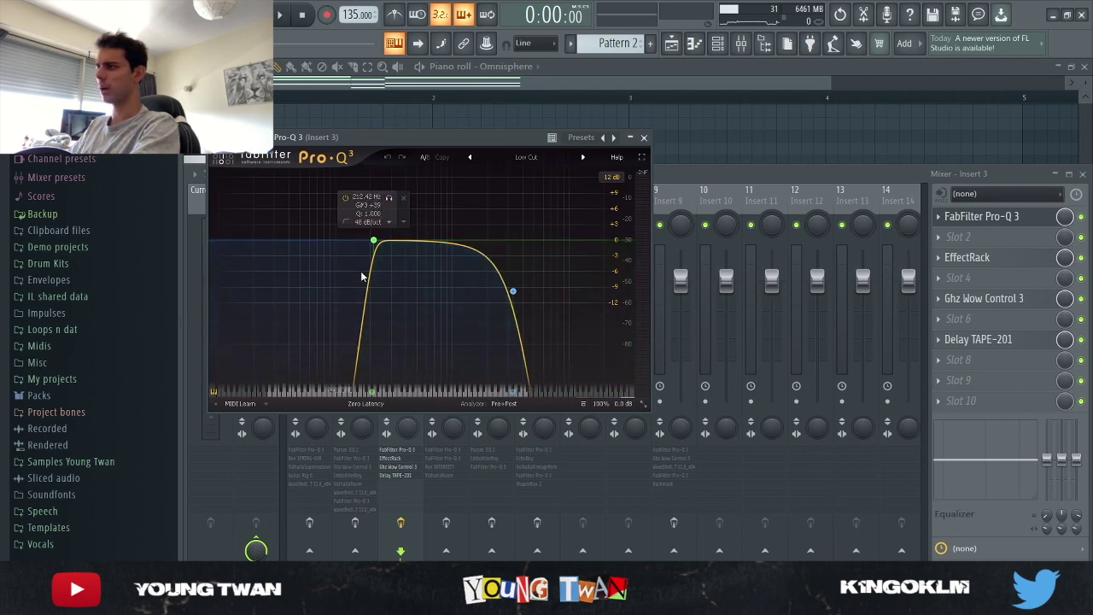
left_click(991, 217)
left_click(994, 259)
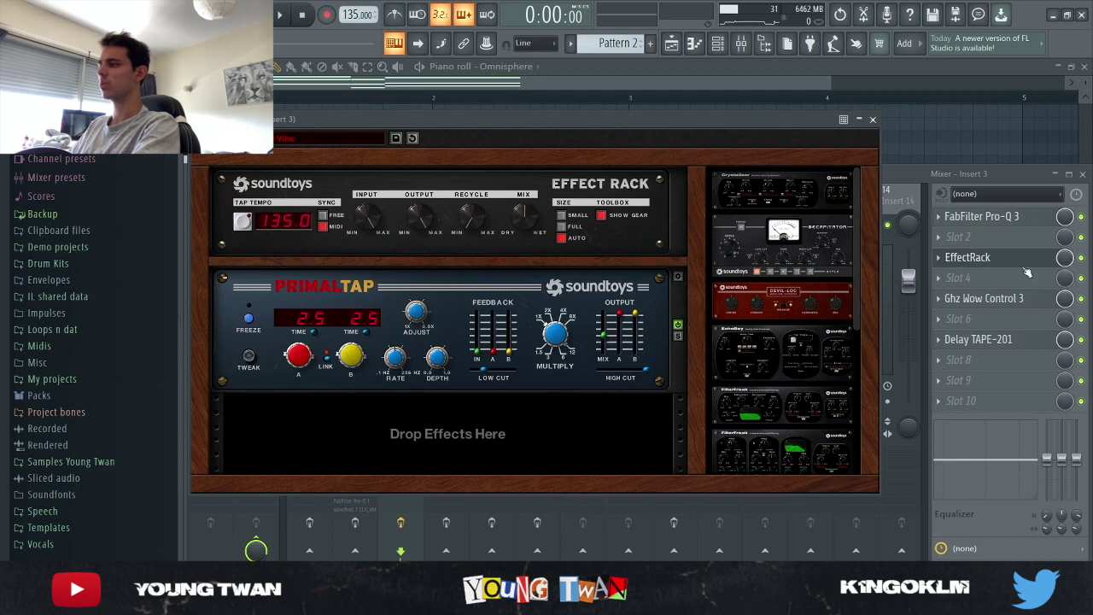
left_click(982, 258)
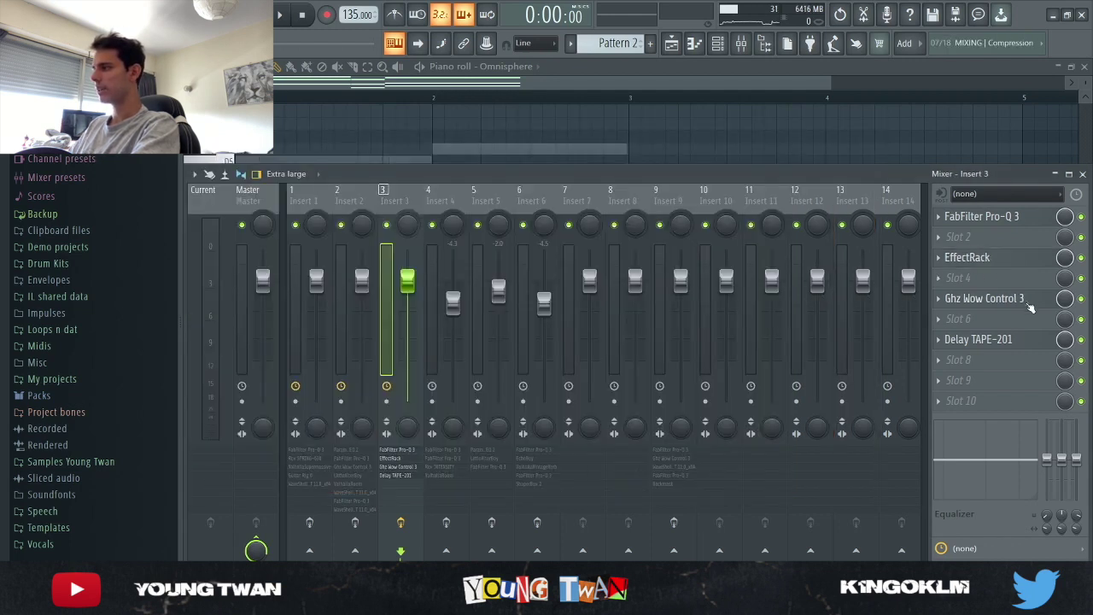
left_click(1025, 301)
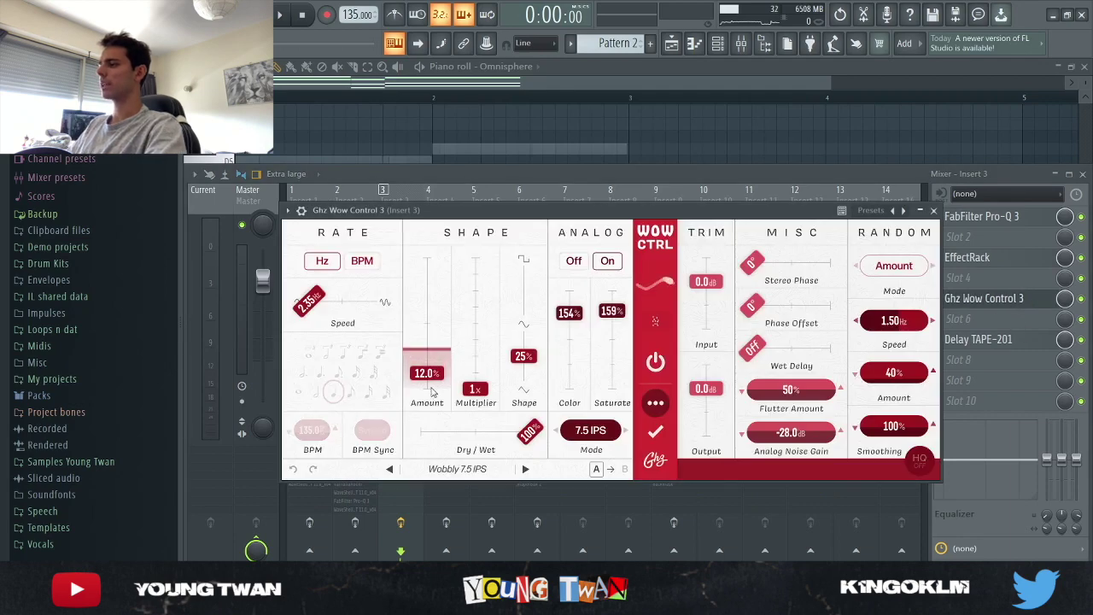
left_click(1016, 300)
left_click(1017, 341)
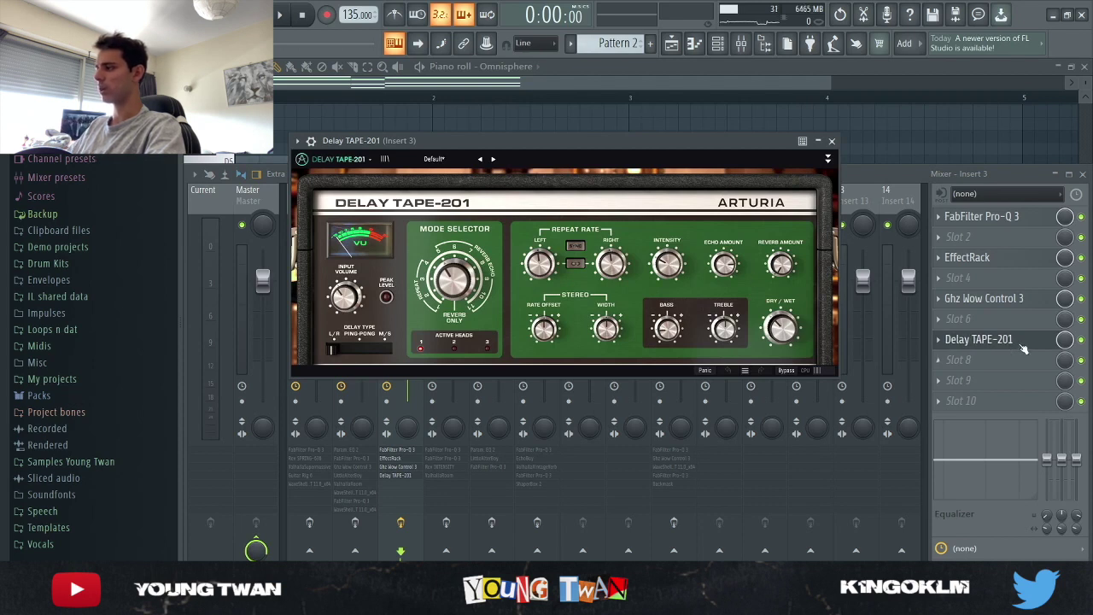
left_click(1021, 345)
Hide the mixer, play the Omnisphere piano pattern, then stop it
key("F9")
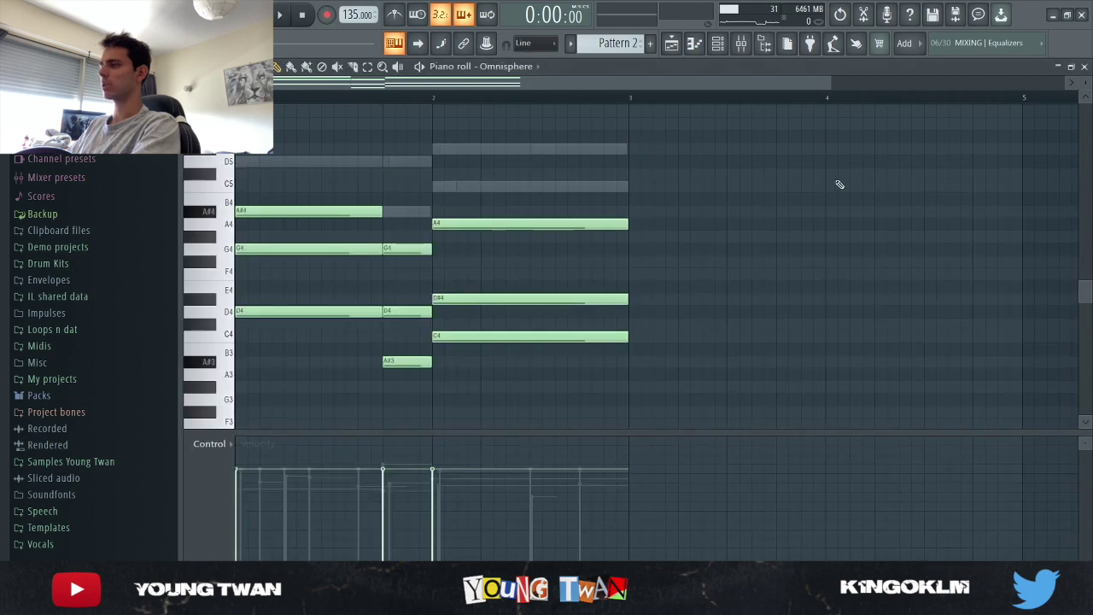
scroll(841, 189, "down", 1)
key("space")
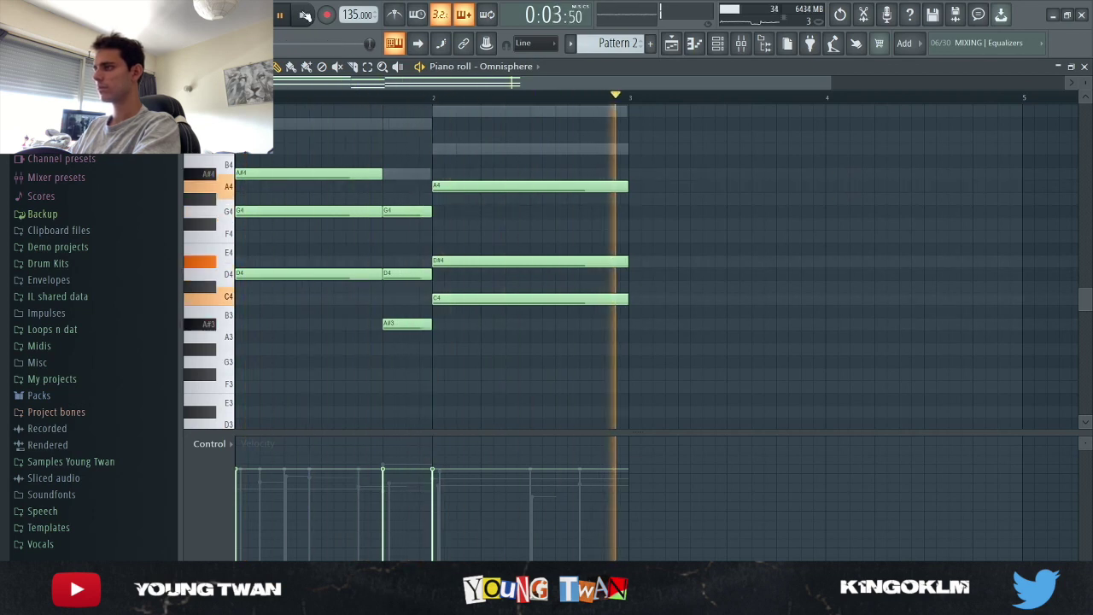
left_click(304, 16)
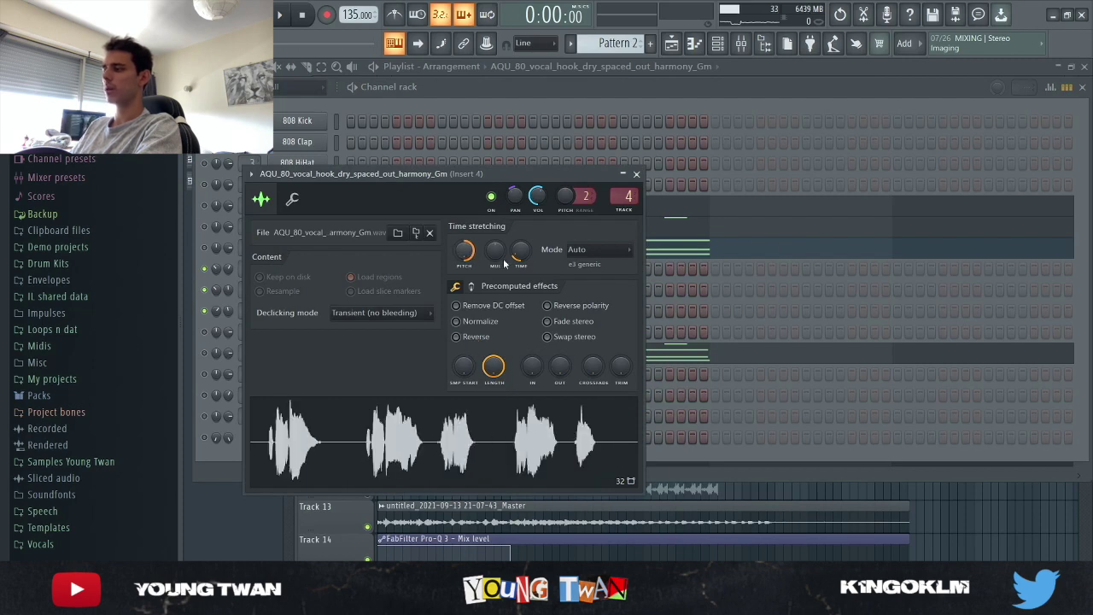
Reverse the AQU_80 vocal hook sample under Precomputed effects in its channel settings
left_click_drag(421, 177, 448, 115)
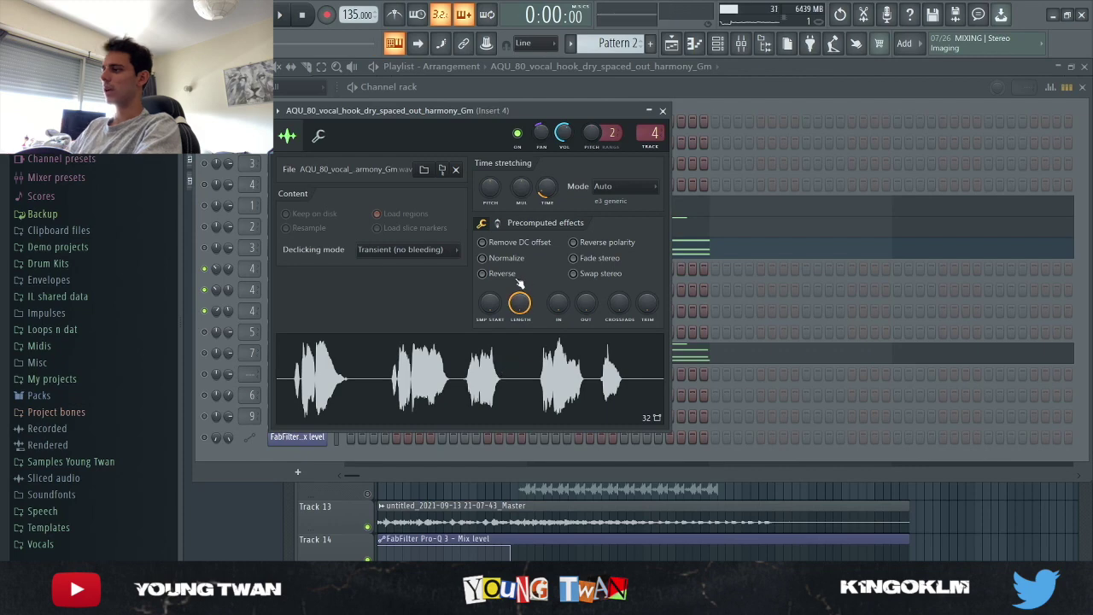
left_click(483, 273)
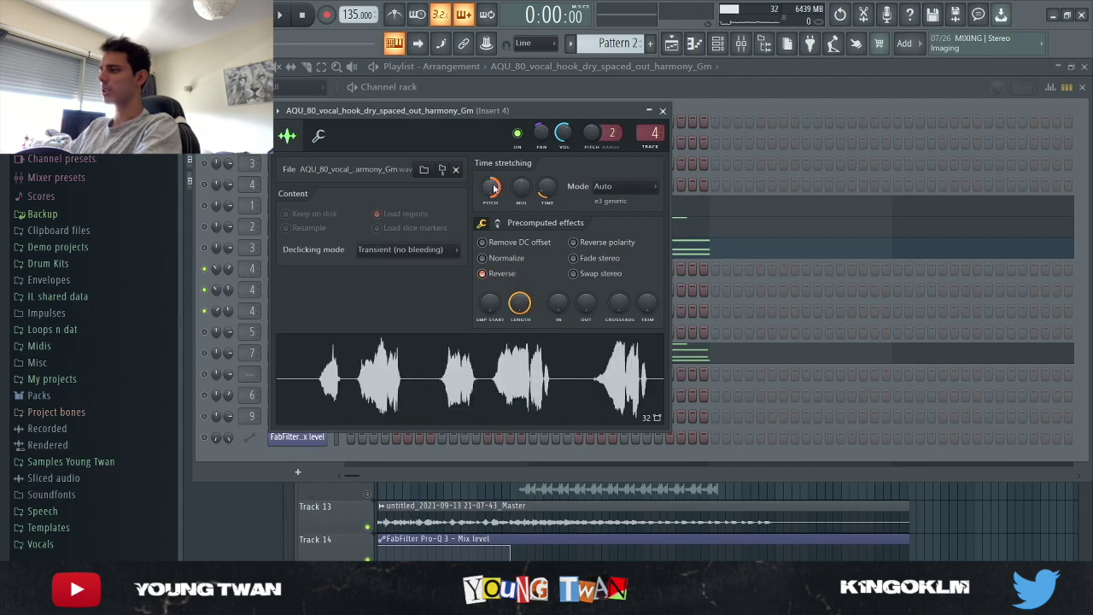
Back in the playlist, check the reversed vocal clip's sample settings, then close them
key("F5")
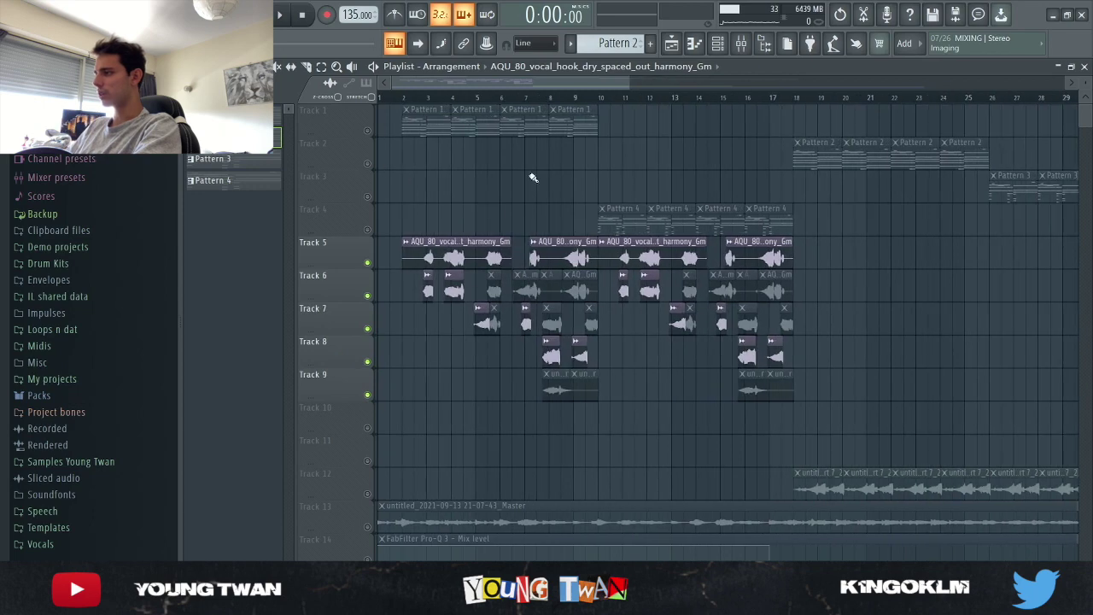
scroll(513, 256, "up", 3)
double_click(514, 259)
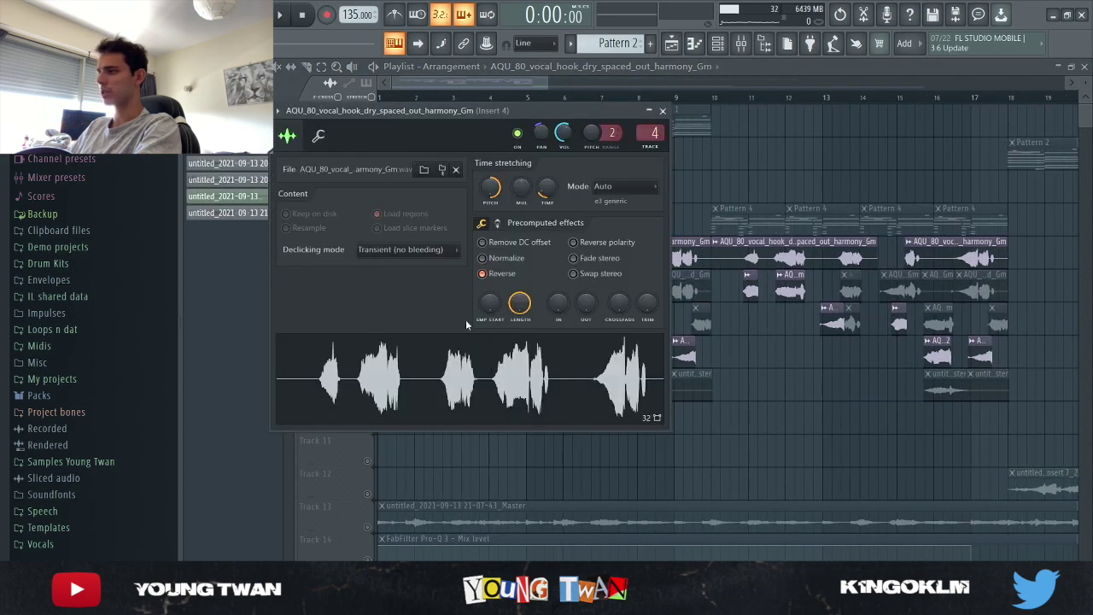
left_click(662, 111)
Zoom the playlist and play the arrangement with the reversed vocal hook
scroll(504, 310, "down", 3)
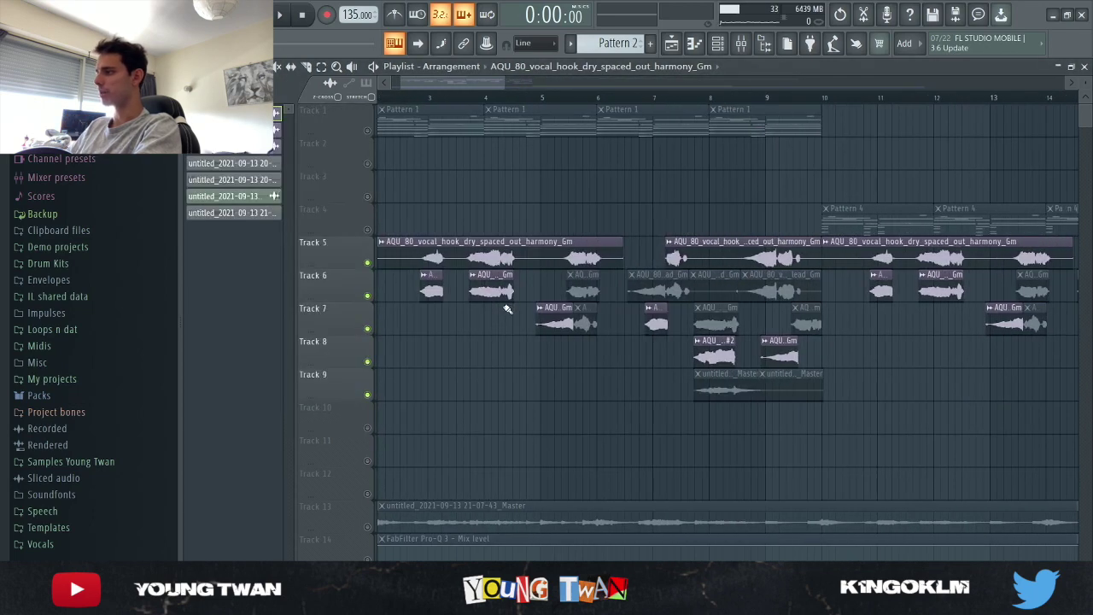
scroll(521, 316, "down", 2)
scroll(555, 337, "up", 1)
scroll(578, 350, "down", 3)
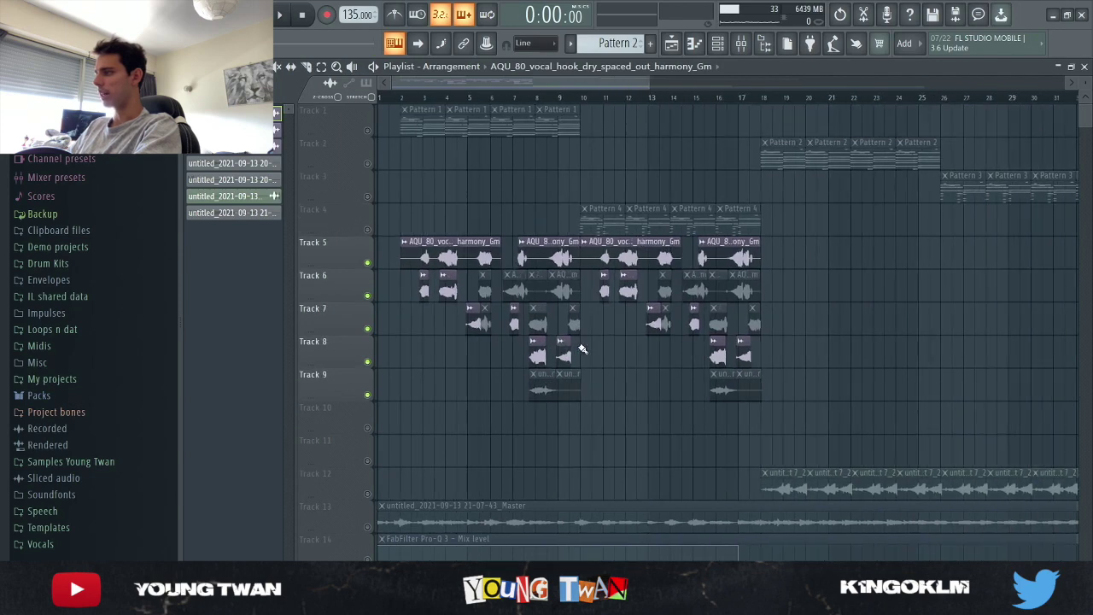
scroll(543, 356, "up", 4)
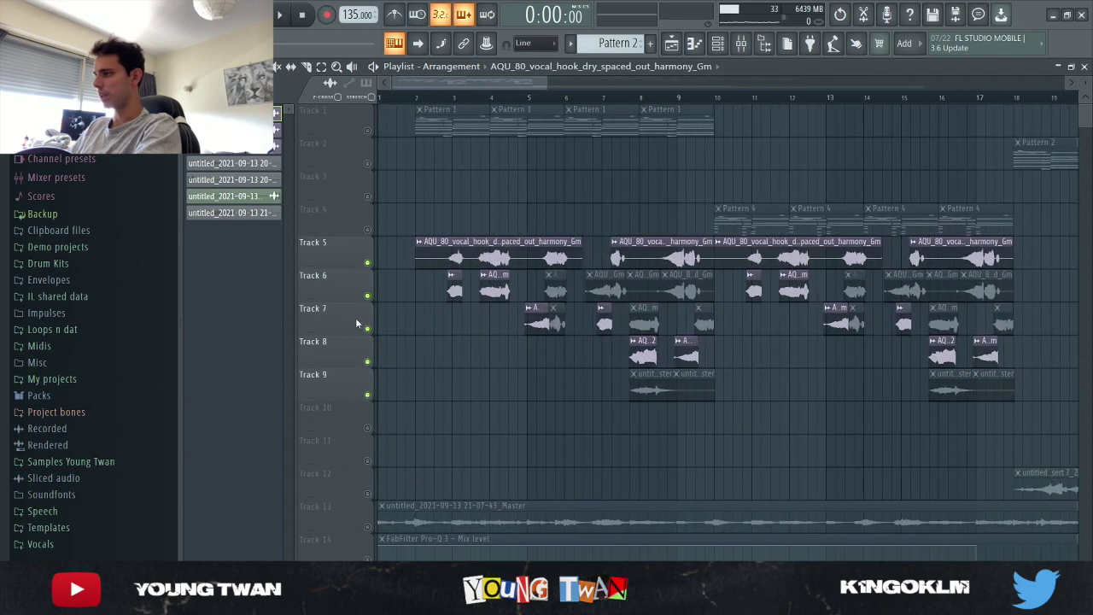
key("space")
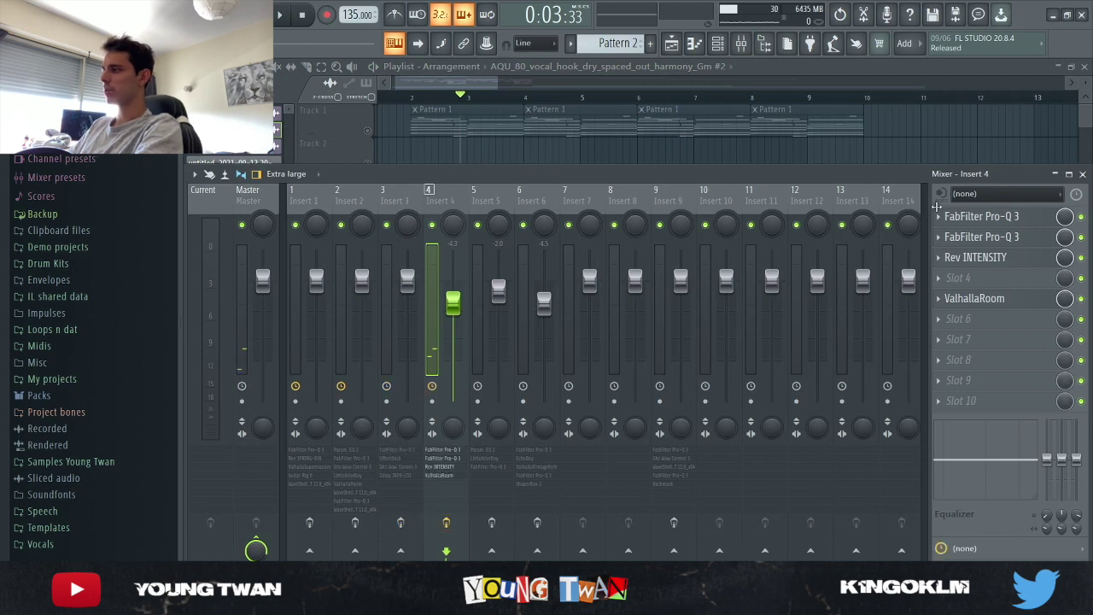
Inspect the two FabFilter Pro-Q 3 equalizers on Insert 4
left_click(1016, 218)
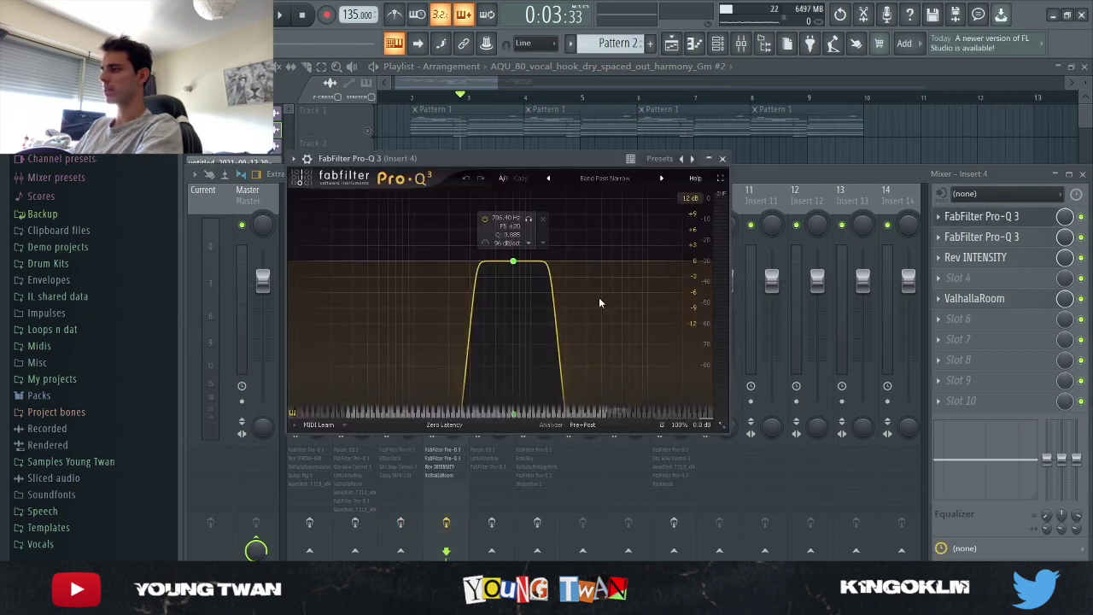
left_click(1024, 234)
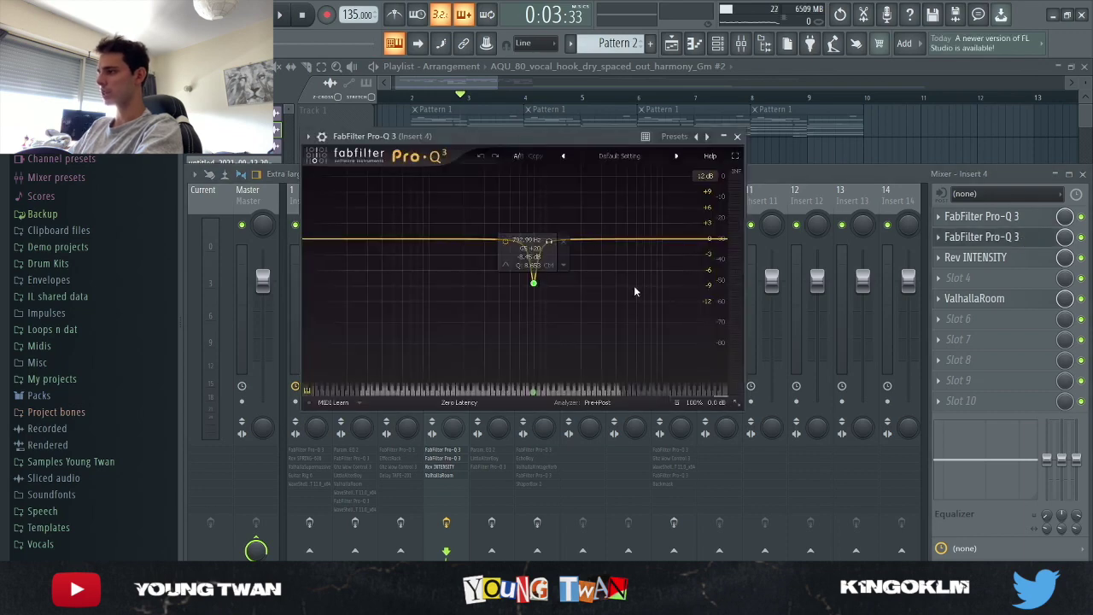
left_click(1013, 238)
Inspect Insert 4's Rev INTENSITY and ValhallaRoom reverbs, closing each window afterwards
left_click(1011, 259)
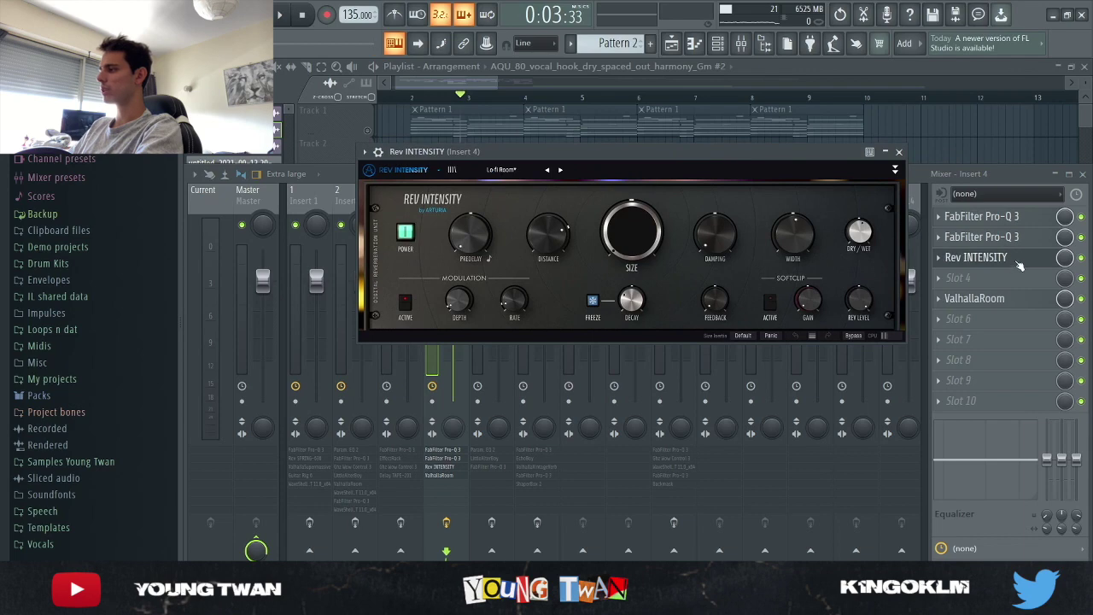
left_click(1006, 259)
left_click(1006, 260)
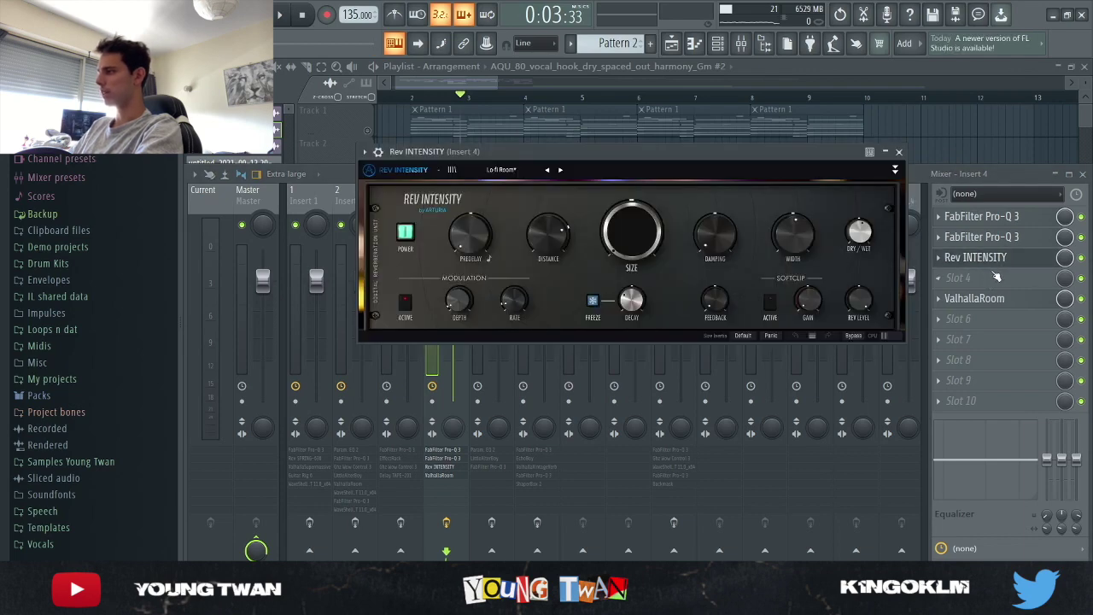
left_click(997, 259)
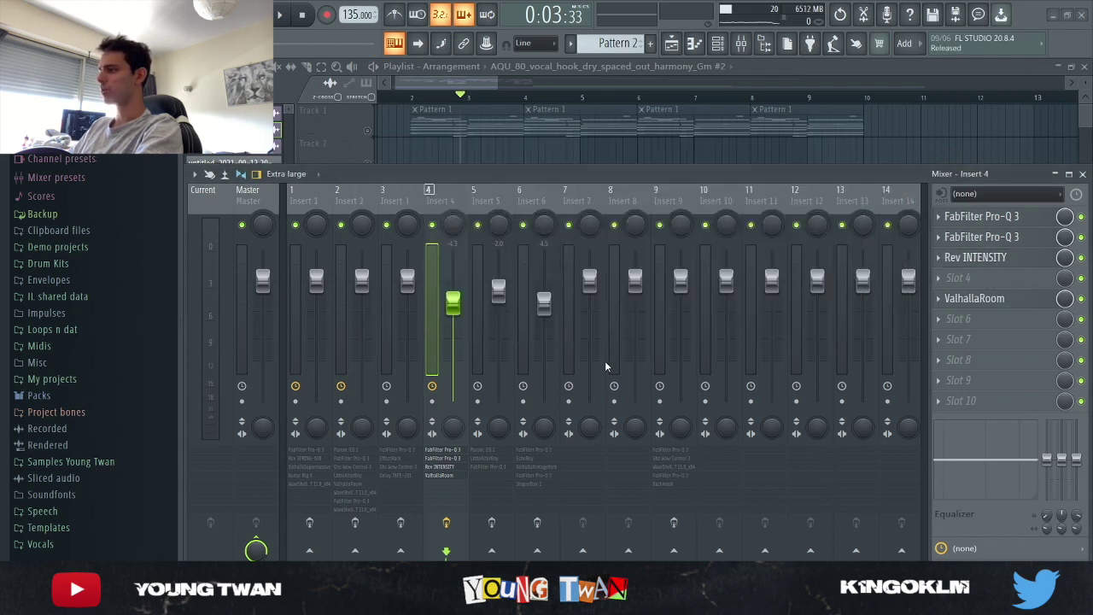
left_click(974, 297)
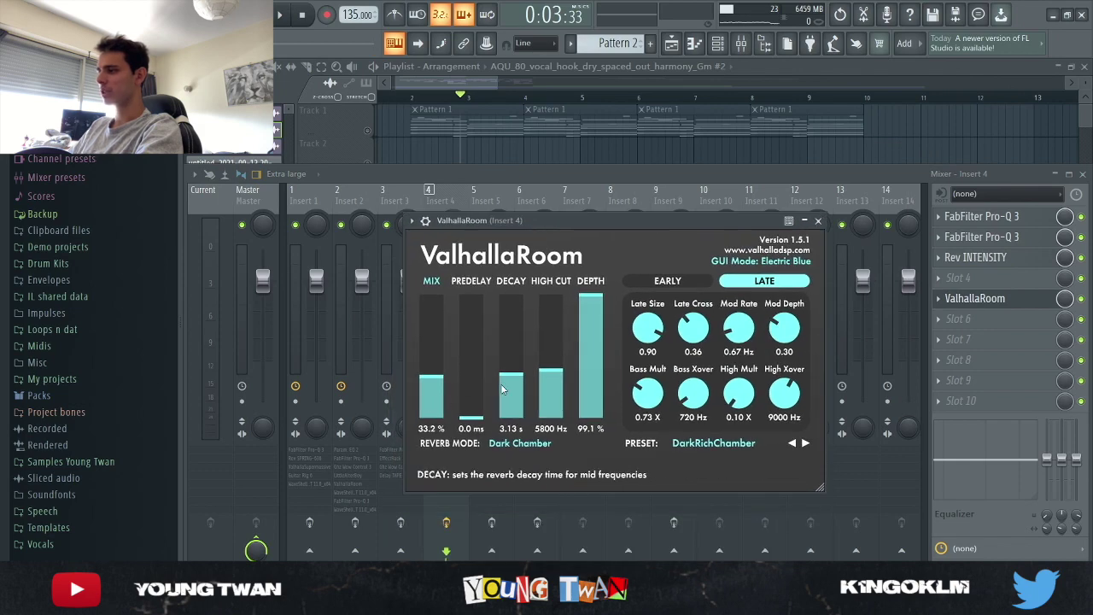
left_click(817, 221)
Close the mixer and play the arrangement from bar 2, then stop
key("F9")
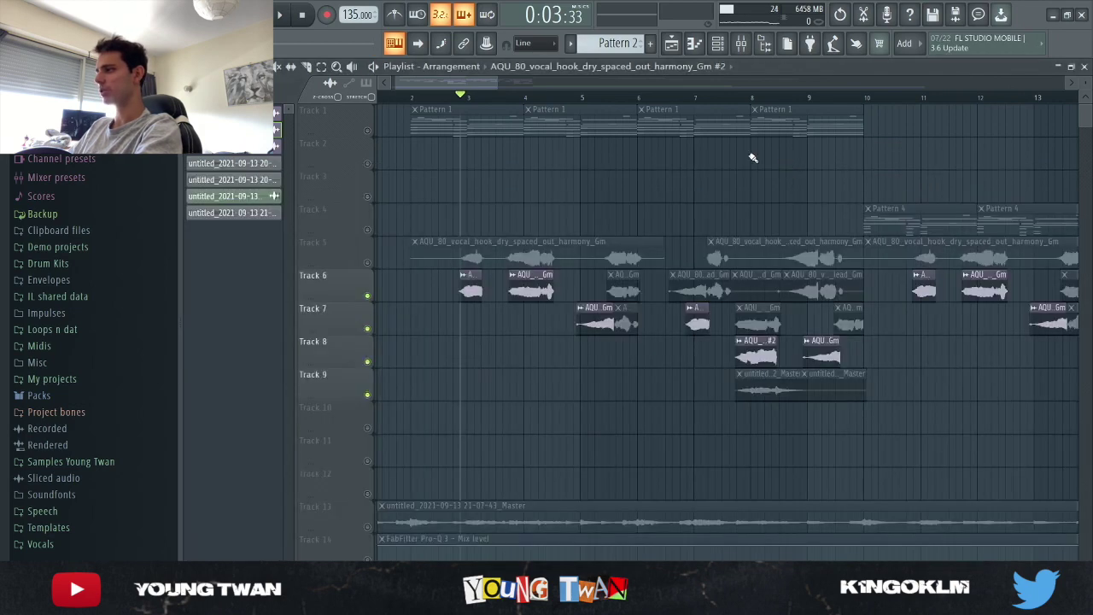
left_click(411, 96)
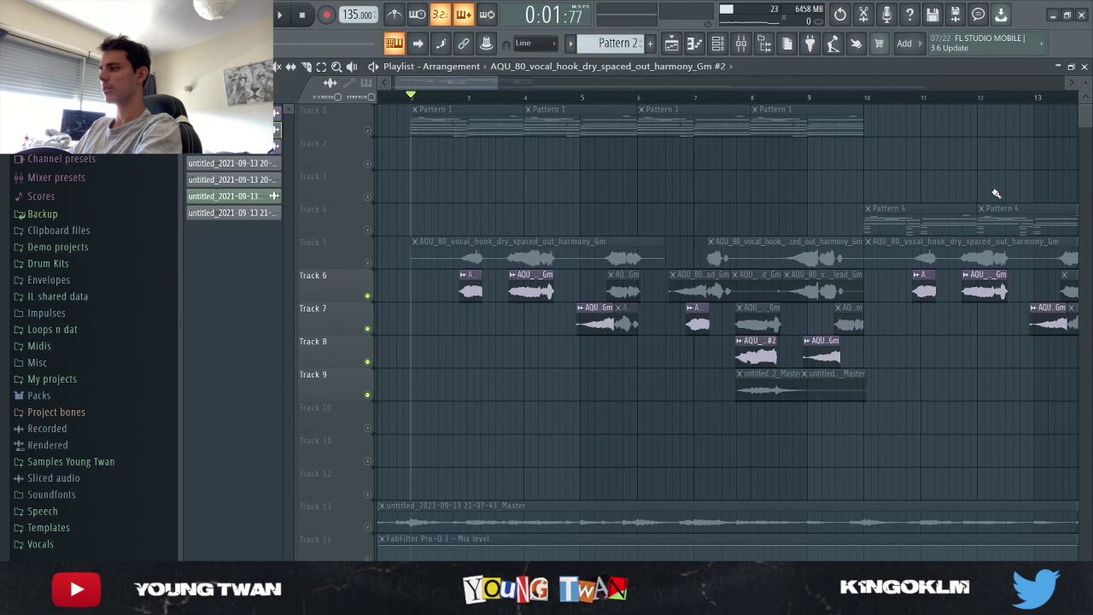
key("space")
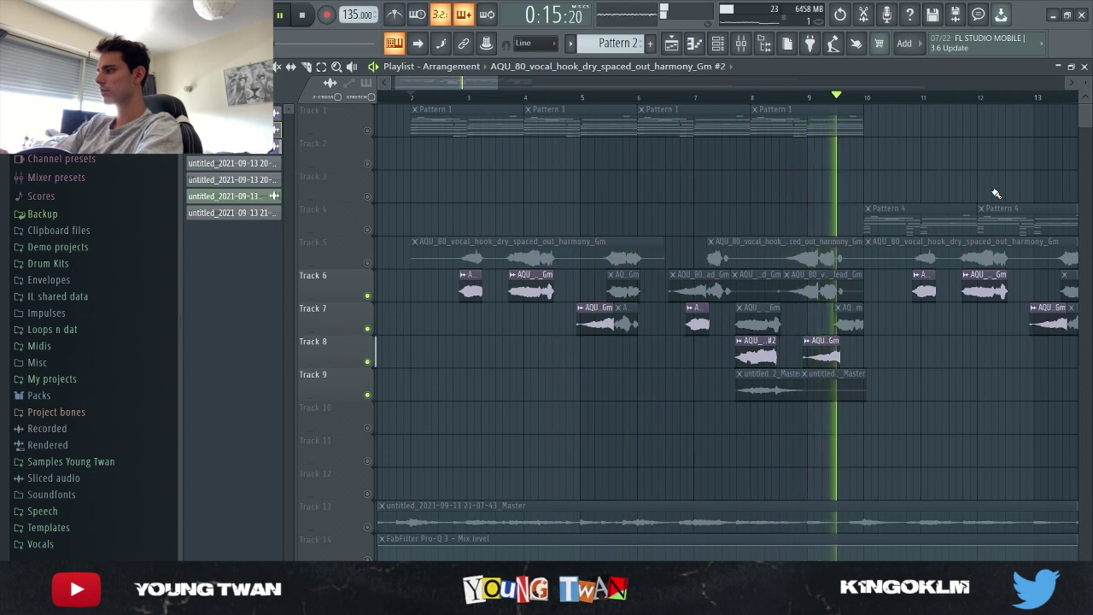
key("space")
Reopen and close the mixer, zoom the playlist, and bring up the Channel rack
scroll(715, 223, "down", 3)
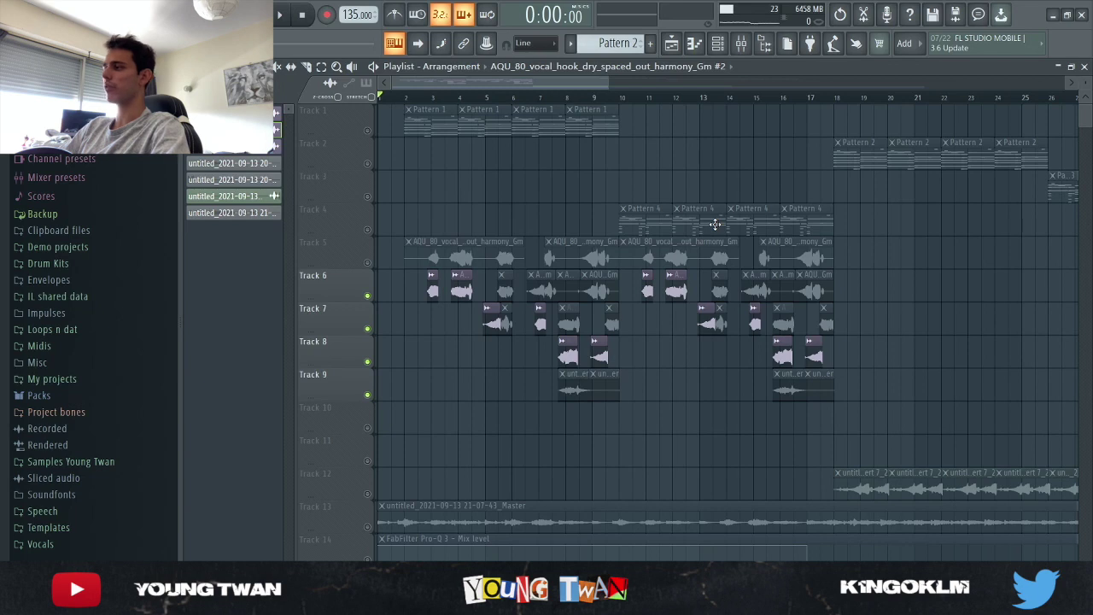
left_click(740, 42)
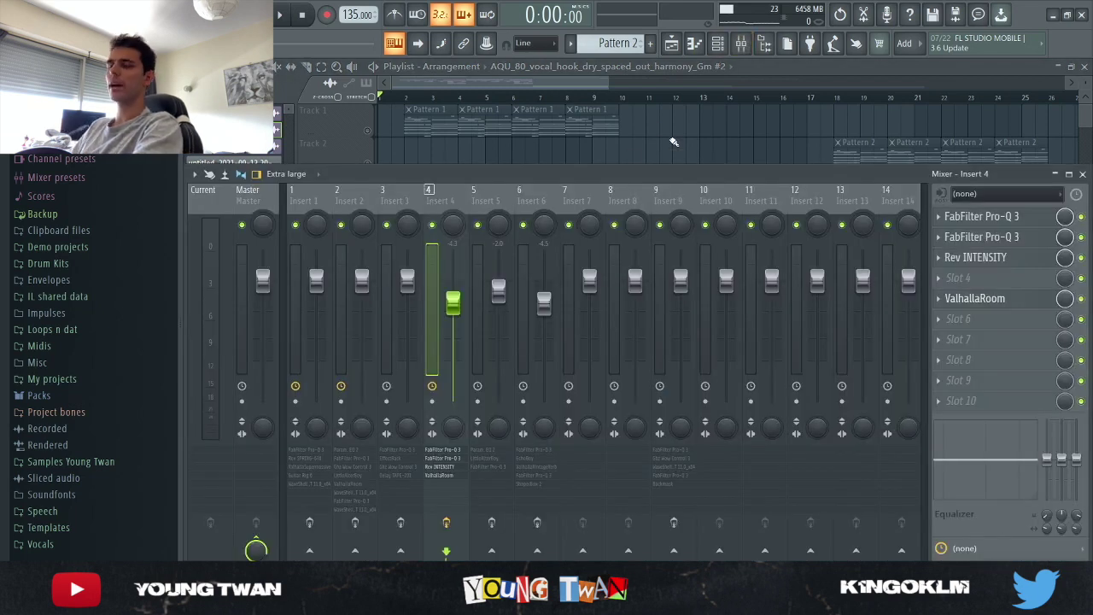
key("F9")
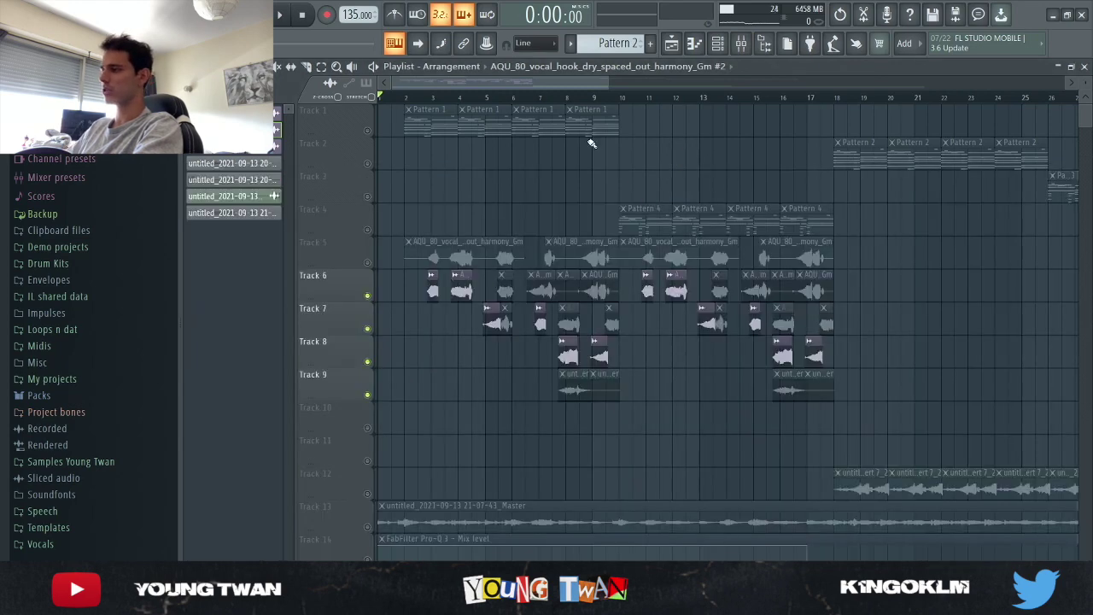
scroll(420, 314, "up", 5)
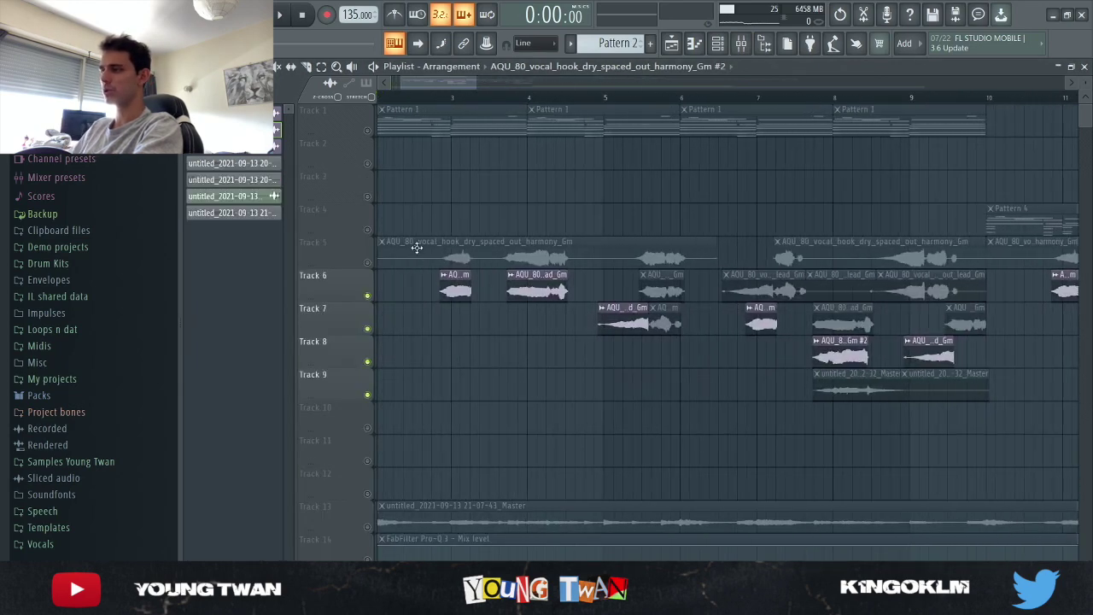
scroll(416, 248, "down", 6)
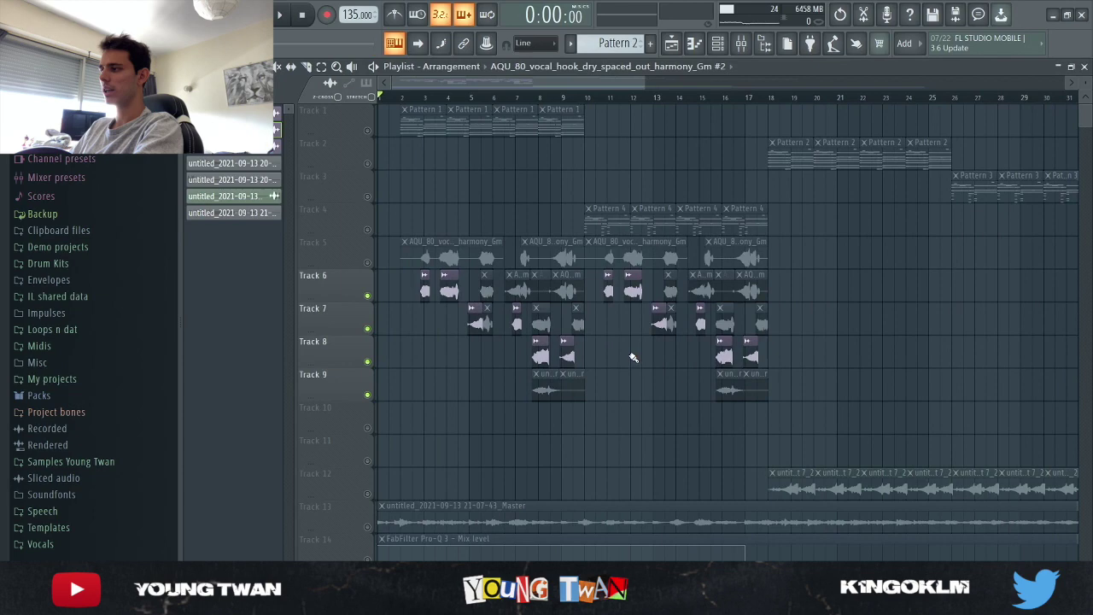
key("F6")
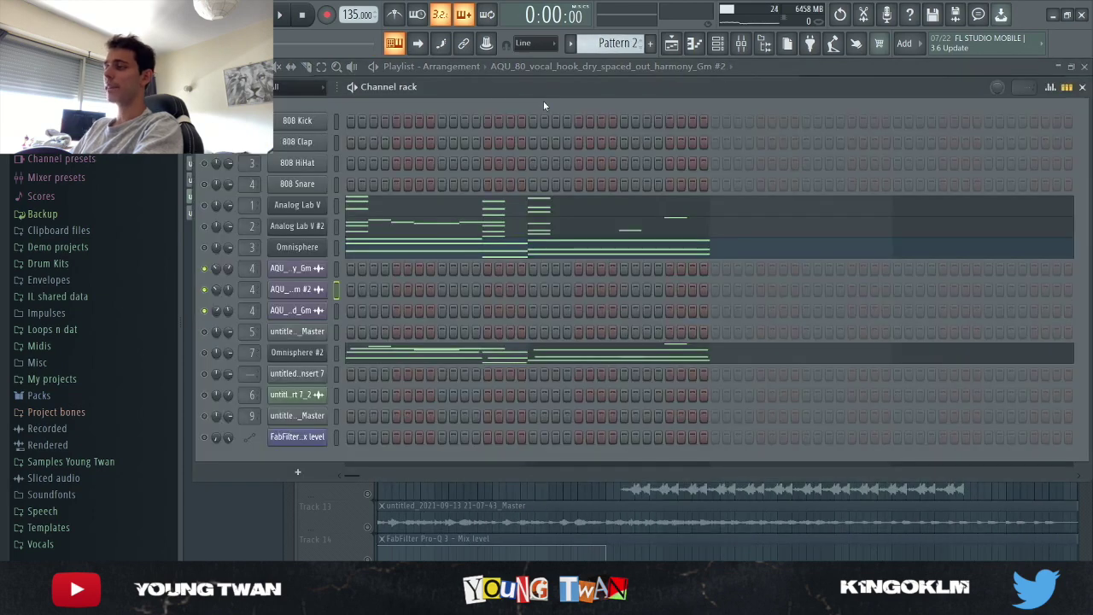
Select the Omnisphere #2 channel and check its Keyscape Wing Upright sound
left_click(205, 354)
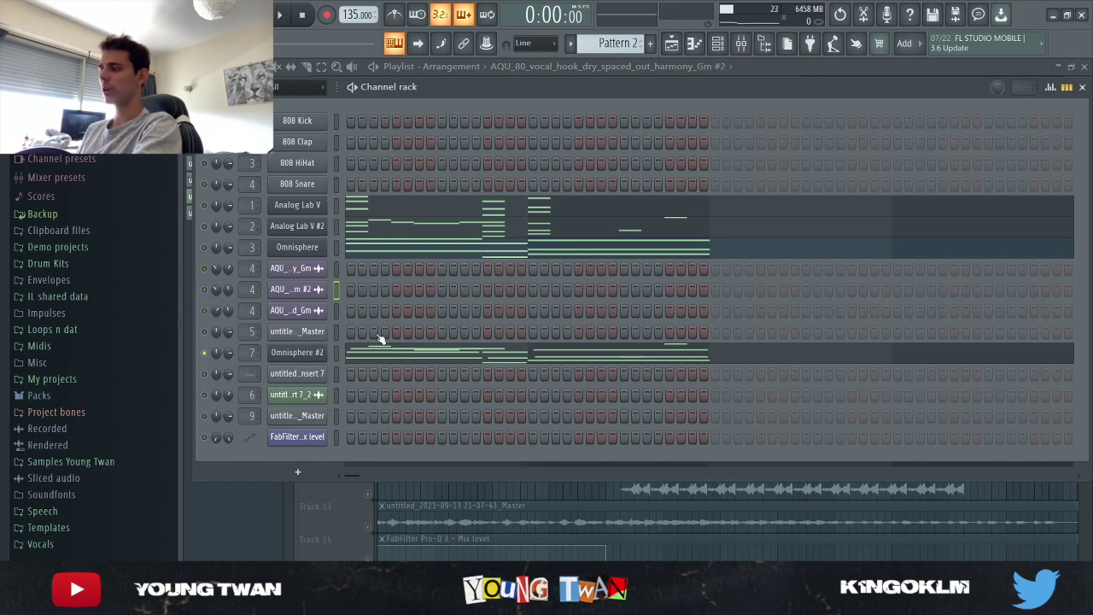
left_click(297, 352)
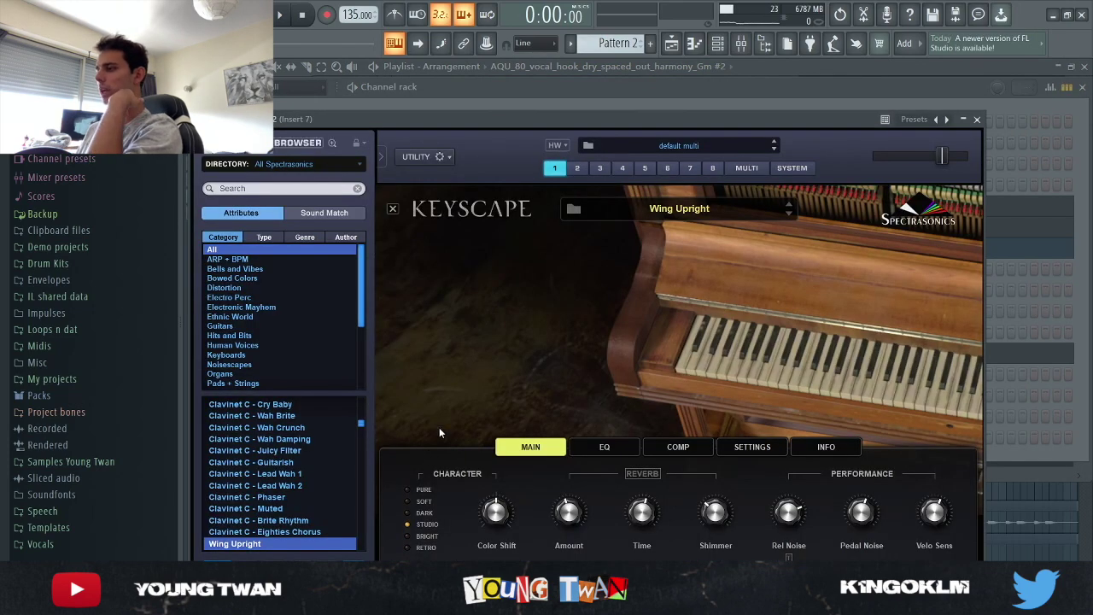
left_click(976, 119)
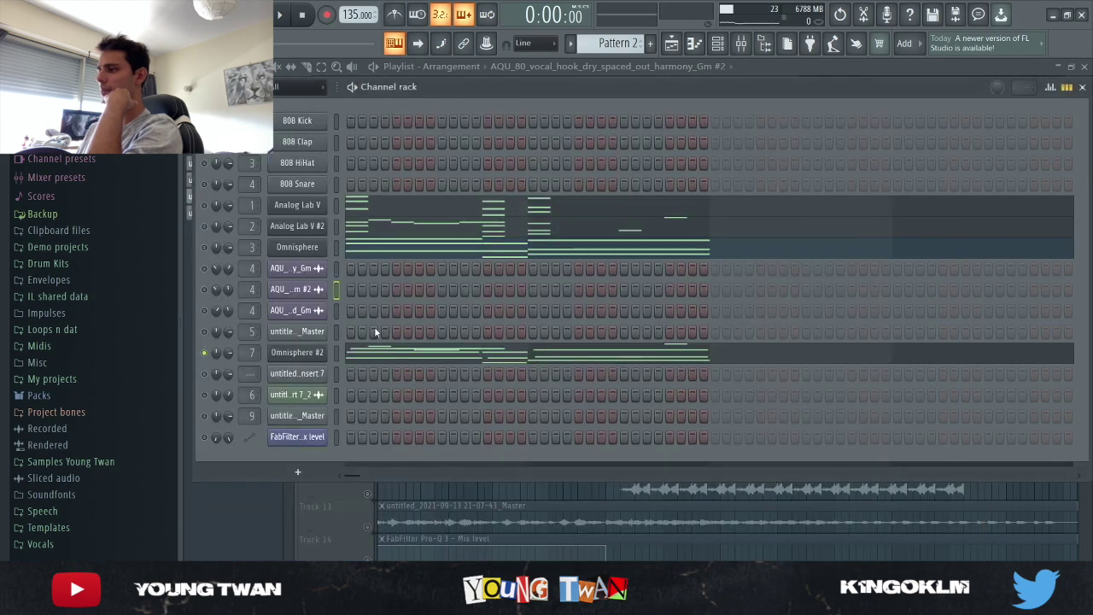
Open Omnisphere #2's piano roll and play the A#4–D6 piano melody, then stop
left_click(413, 356)
scroll(431, 291, "up", 5)
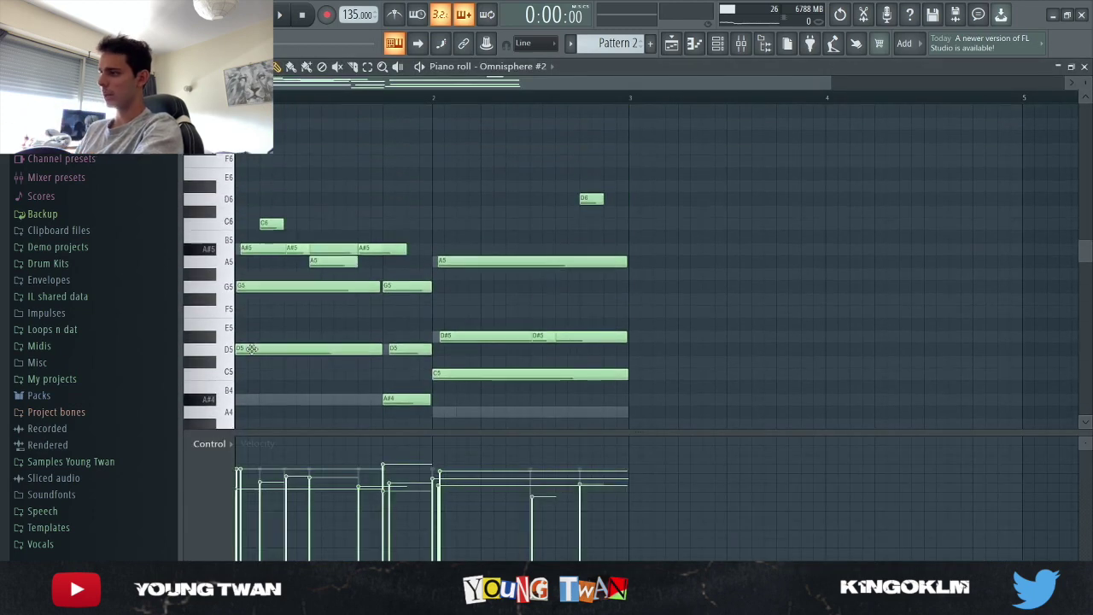
scroll(205, 355, "right", 5)
scroll(204, 354, "down", 3)
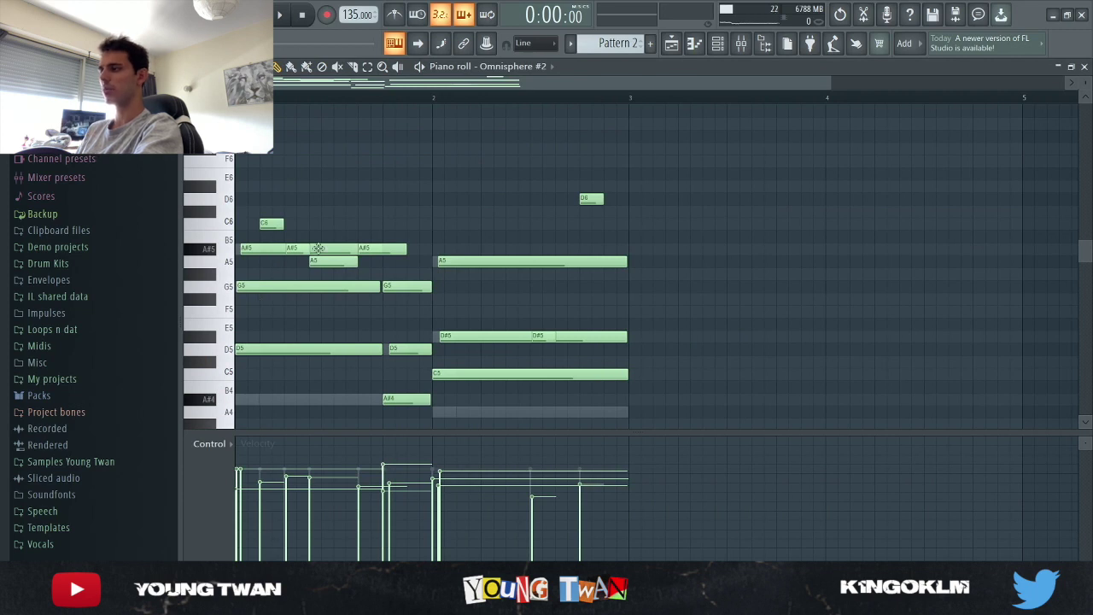
scroll(673, 320, "down", 2)
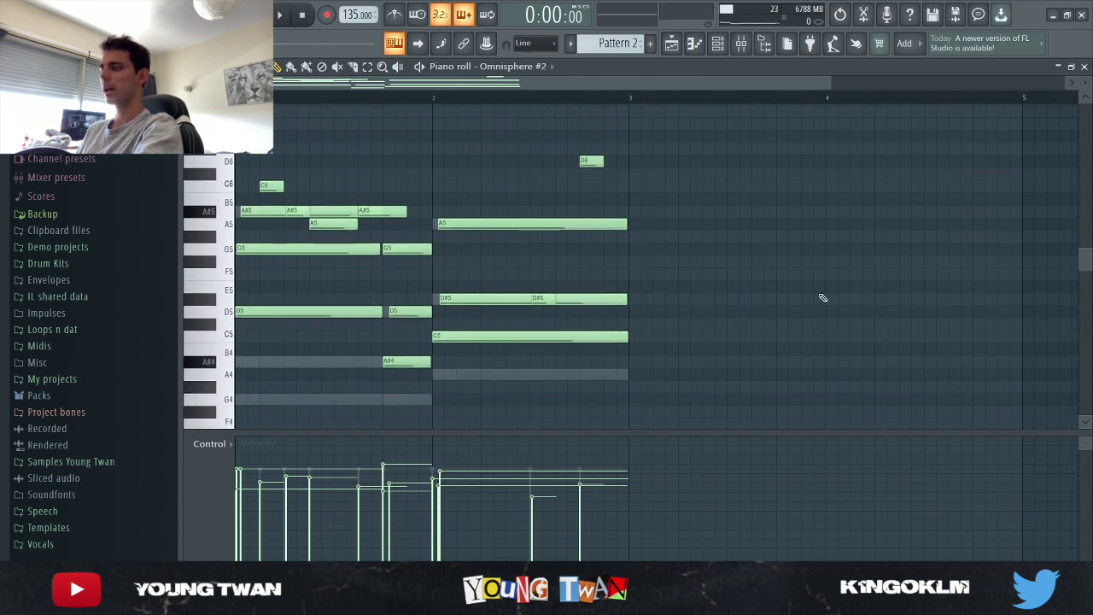
key("space")
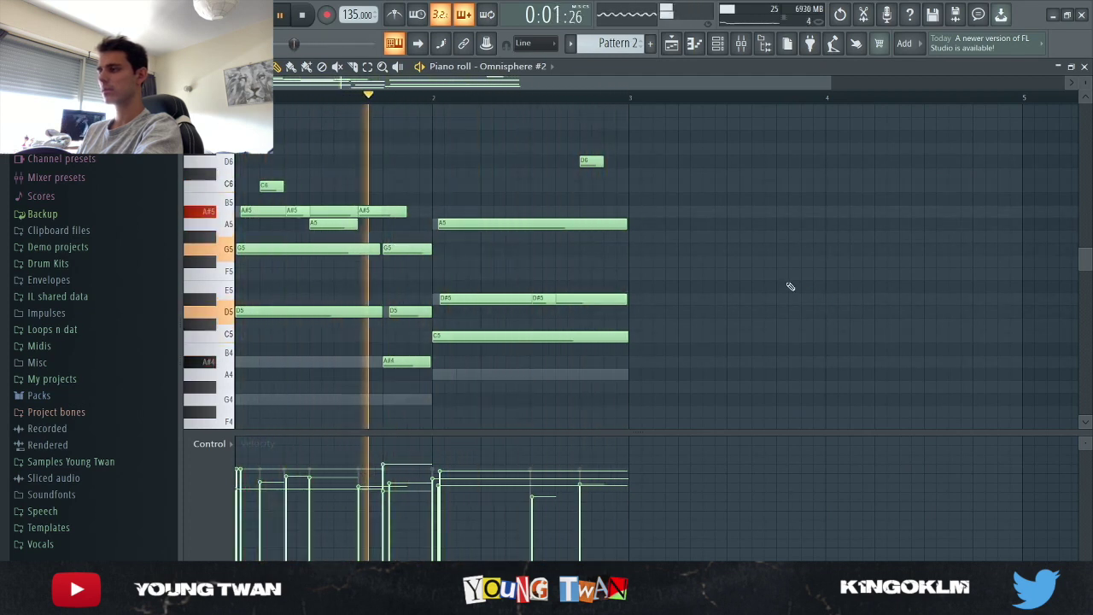
key("space")
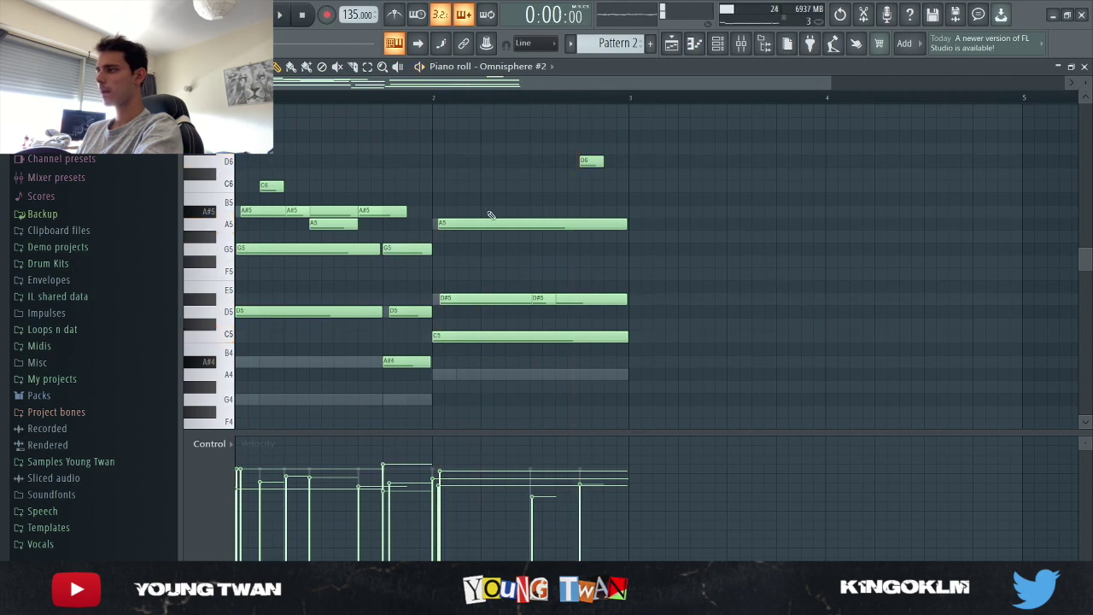
Play Track 12's piano layer from bar 18, stop, and show Insert 6 in the mixer
left_click(764, 46)
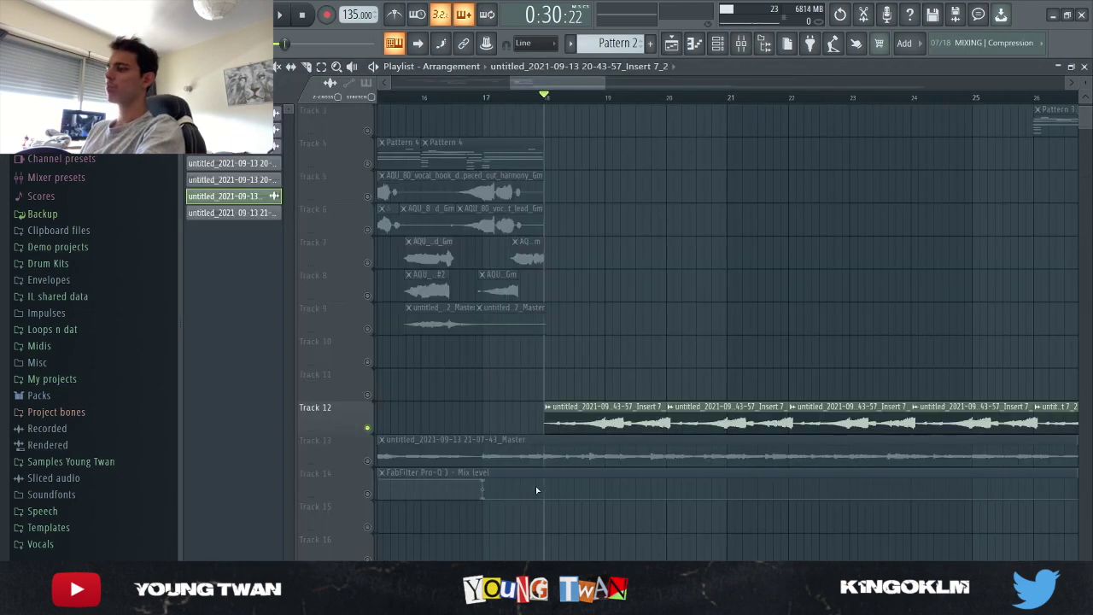
scroll(535, 486, "up", 1)
key("space")
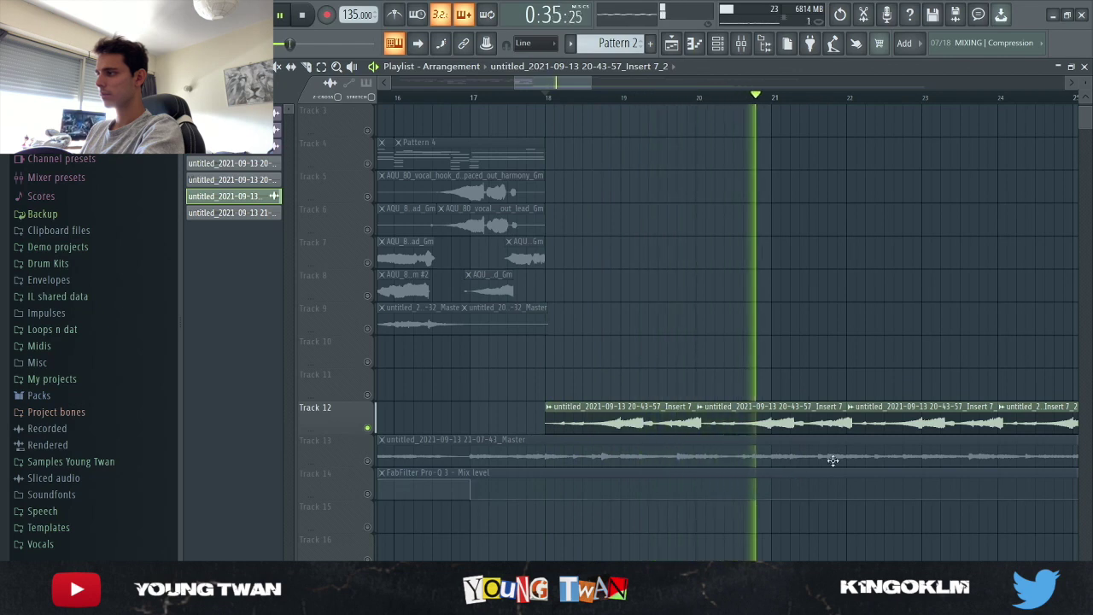
key("space")
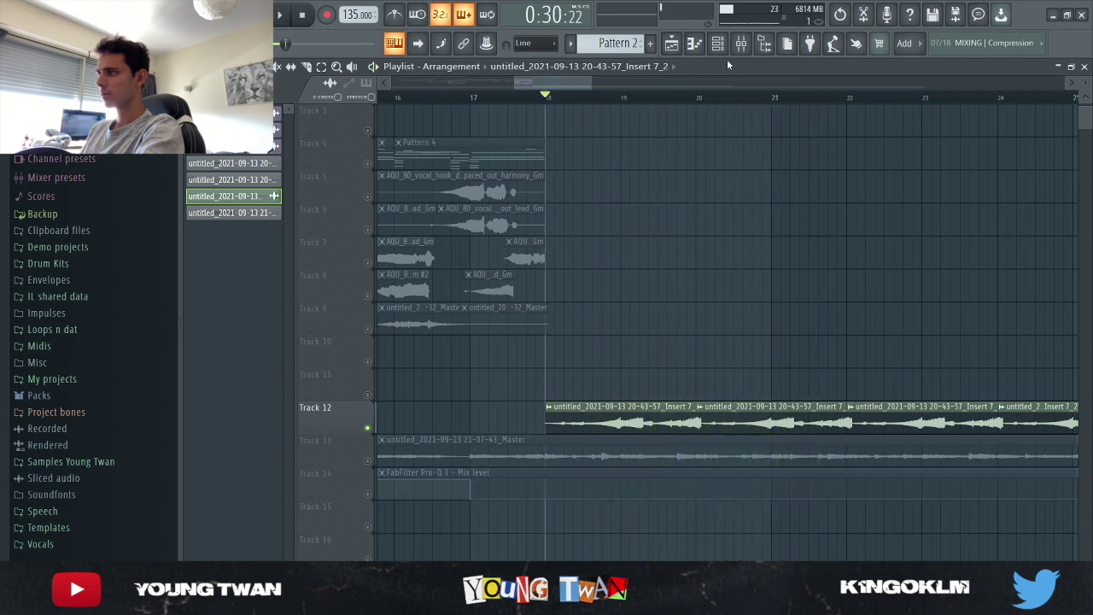
key("F9")
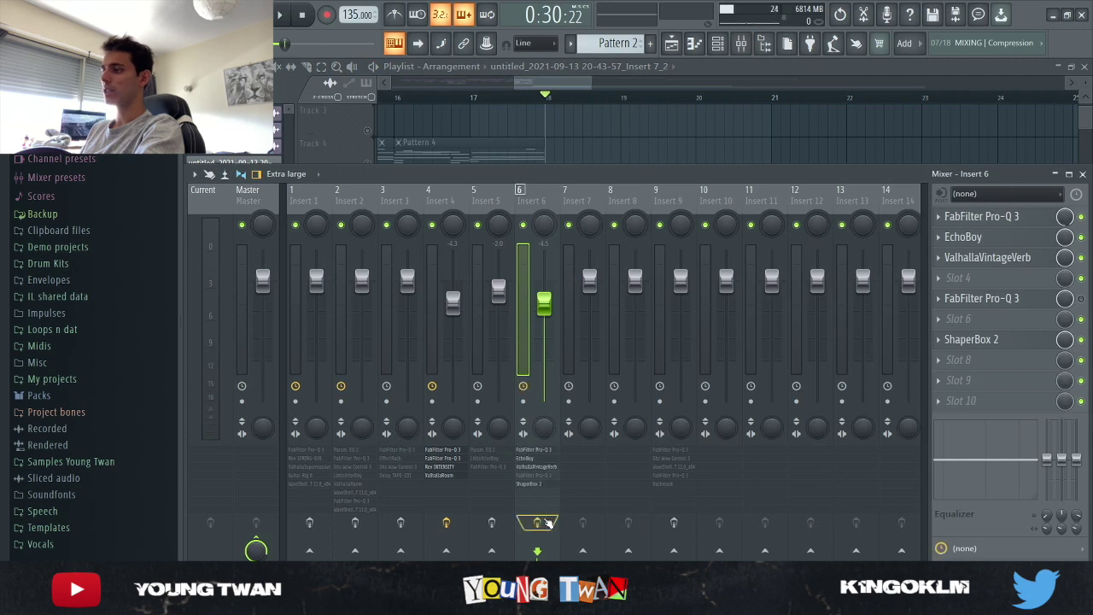
Inspect Insert 6's first FabFilter Pro-Q 3 and EchoBoy, closing each window
left_click(1013, 220)
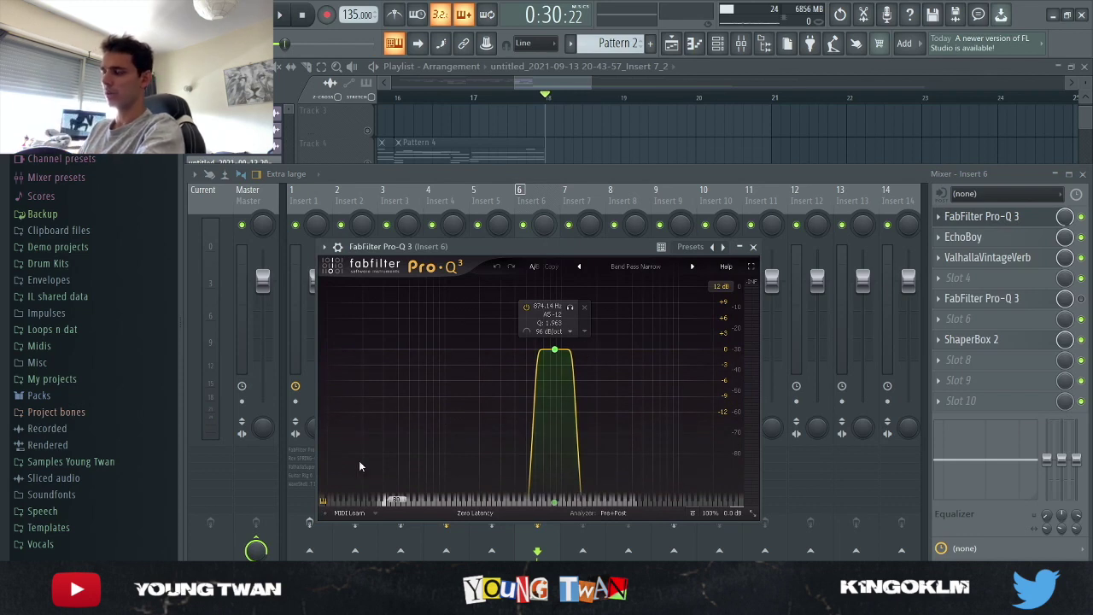
left_click(753, 247)
left_click(984, 239)
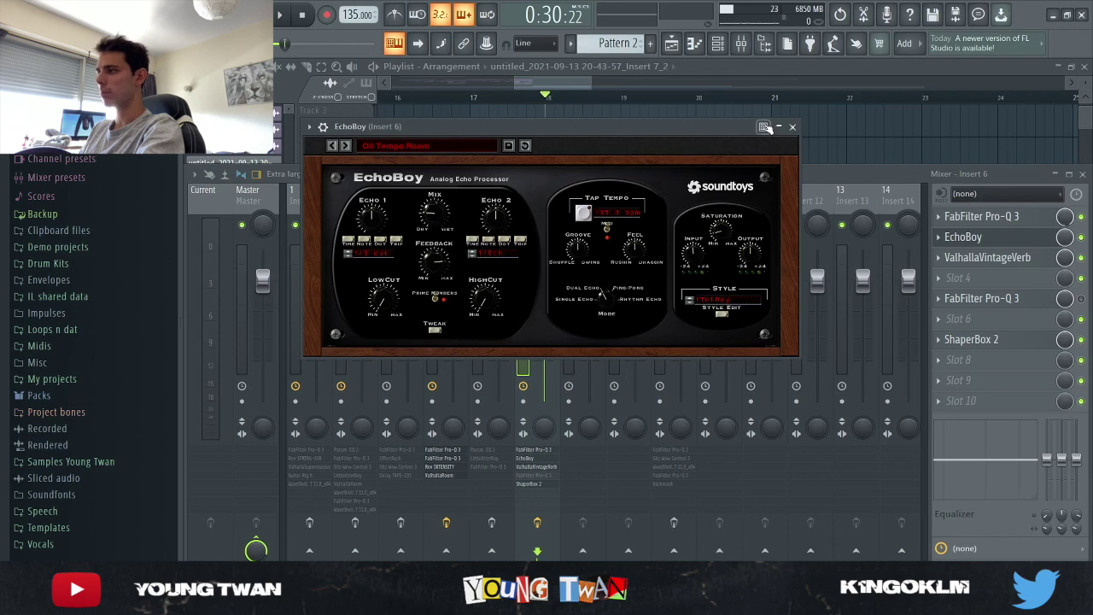
left_click(1004, 245)
Inspect Insert 6's ValhallaVintageVerb, second Pro-Q 3 and ShaperBox 2 effects
left_click(1007, 259)
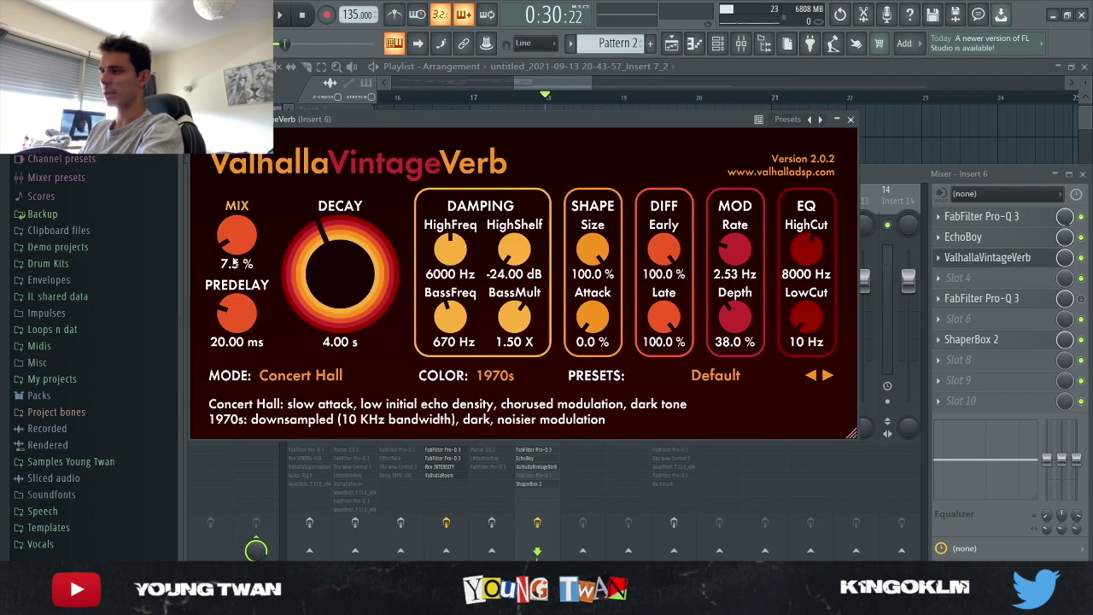
left_click(851, 119)
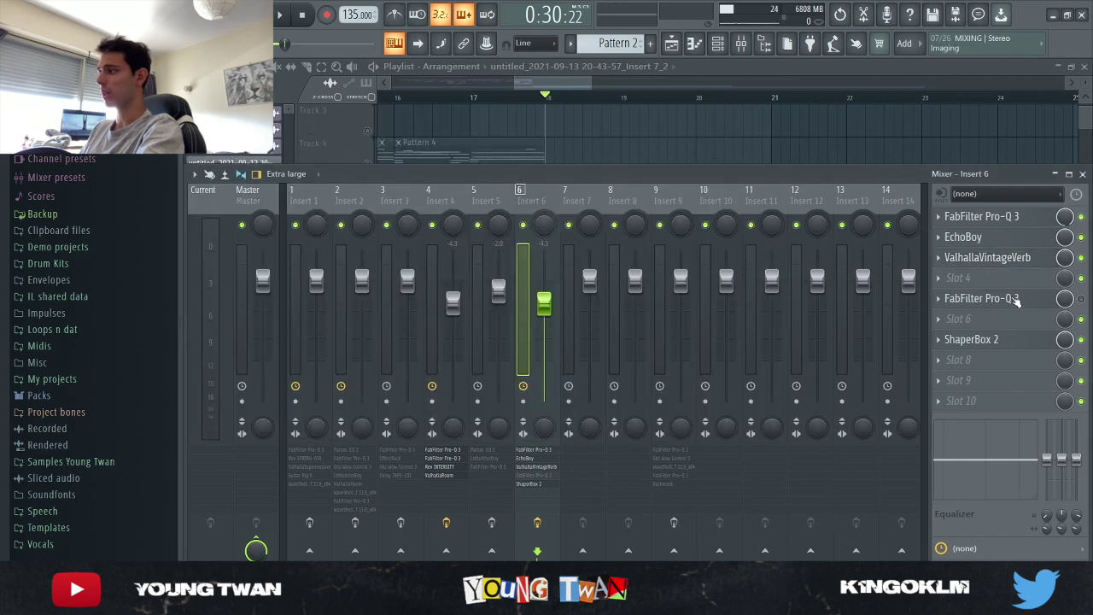
left_click(982, 298)
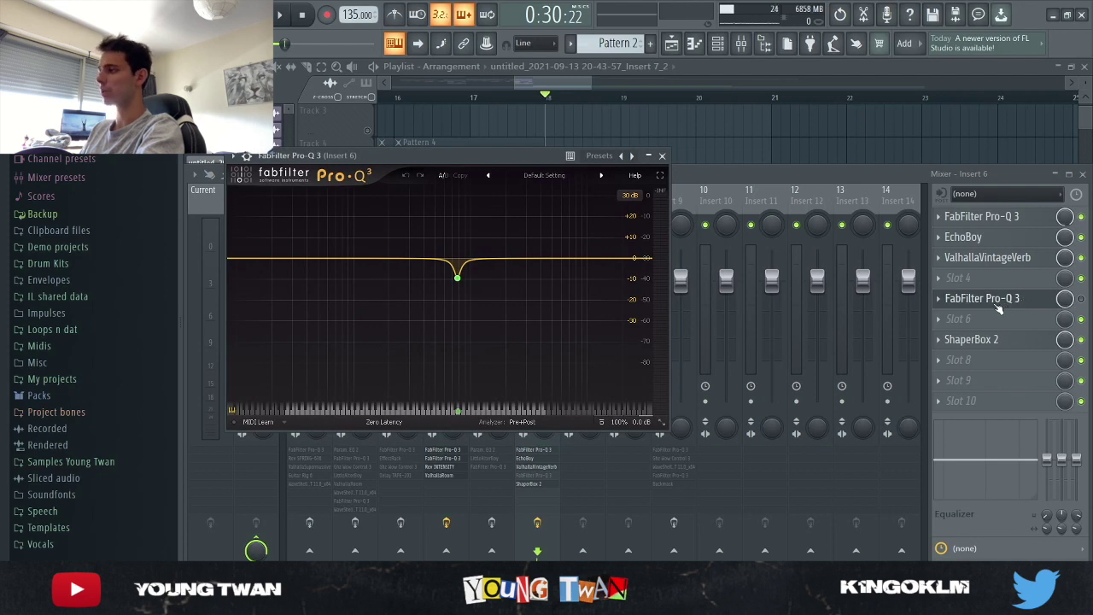
left_click(1007, 339)
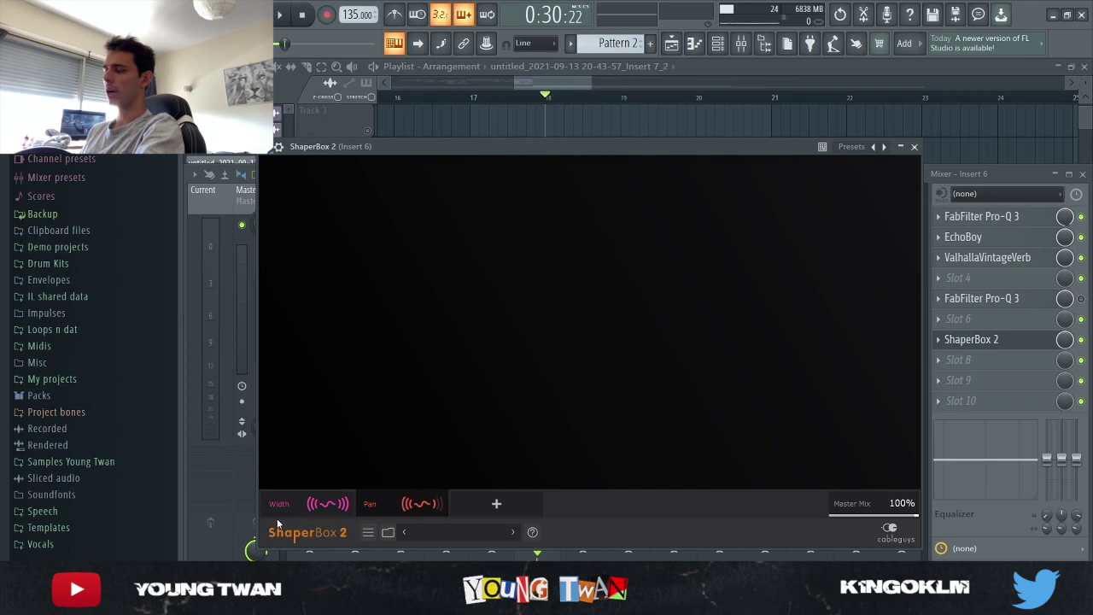
left_click(914, 146)
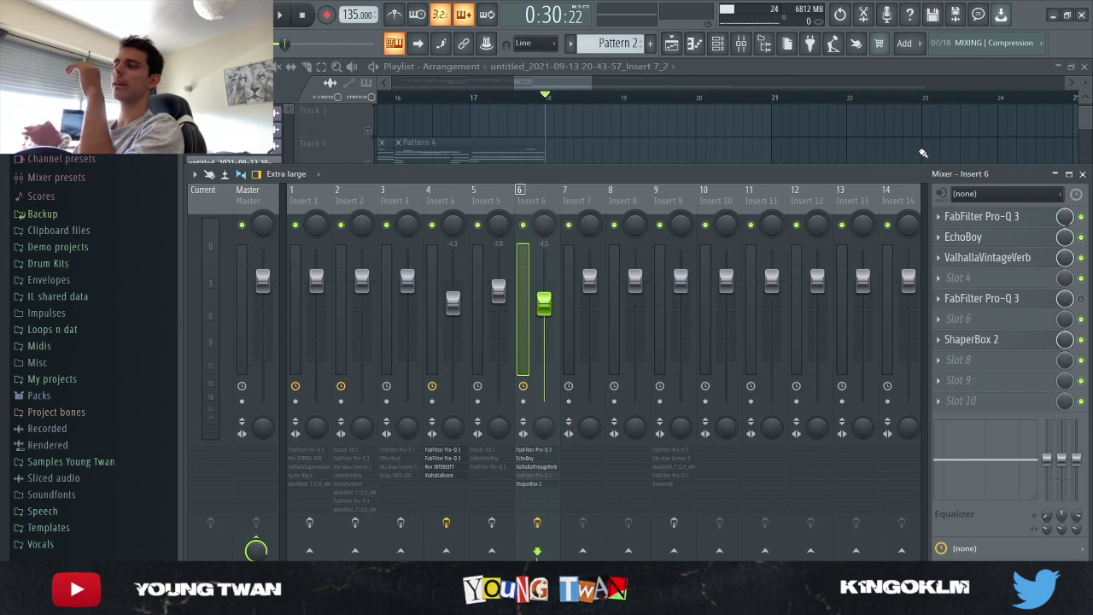
Hide the mixer and play the arrangement in the playlist
key("F9")
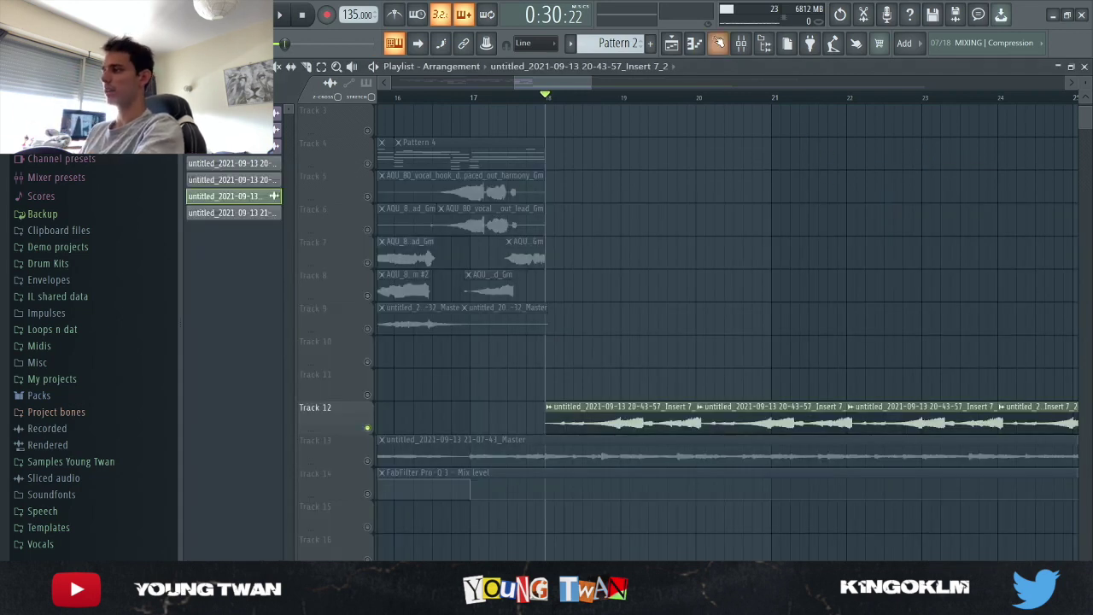
key("space")
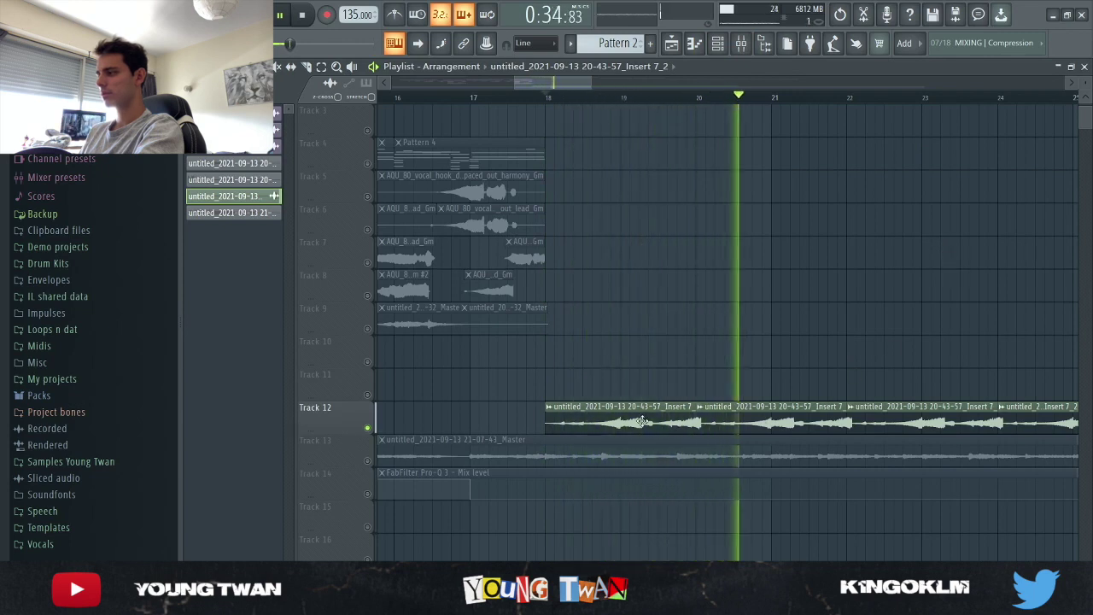
scroll(674, 370, "down", 5)
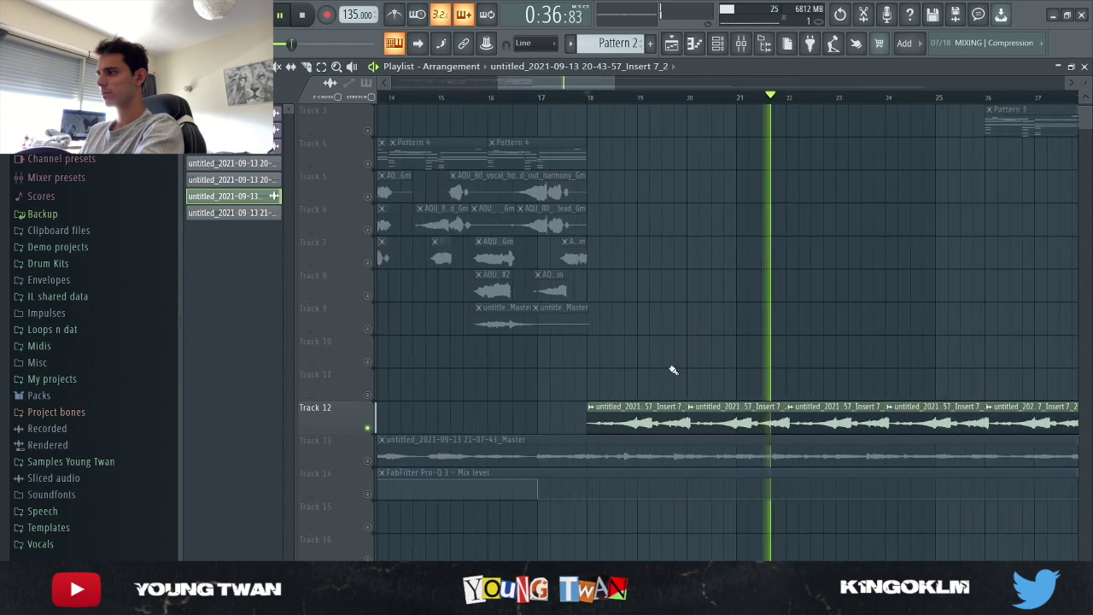
scroll(705, 372, "up", 1)
scroll(705, 373, "up", 1)
scroll(695, 402, "down", 3)
Stop playback and unsolo Track 12 so every track plays again
key("space")
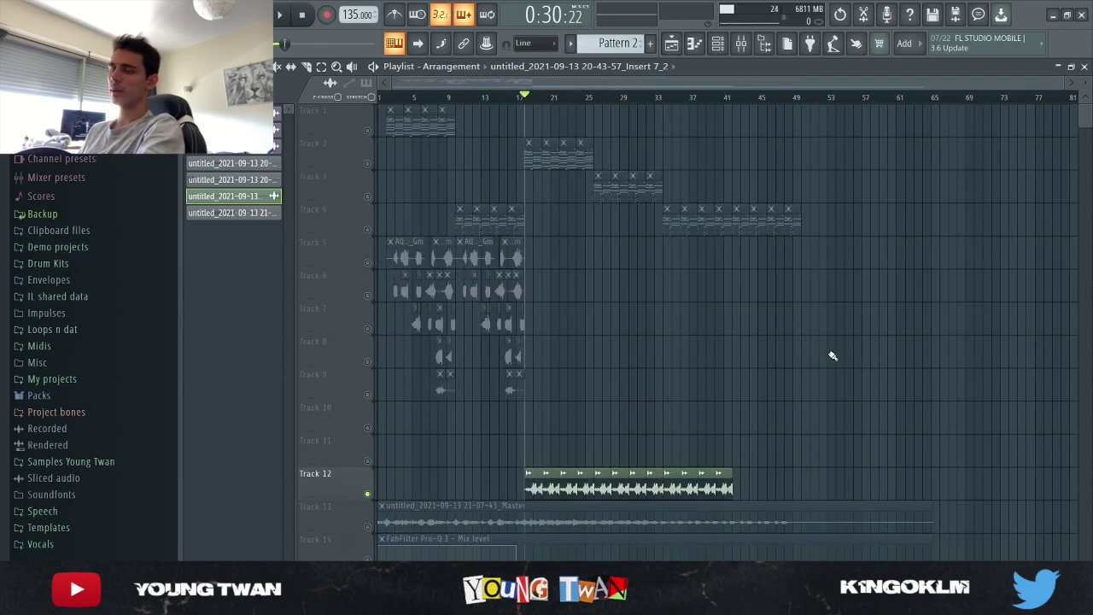
right_click(368, 493)
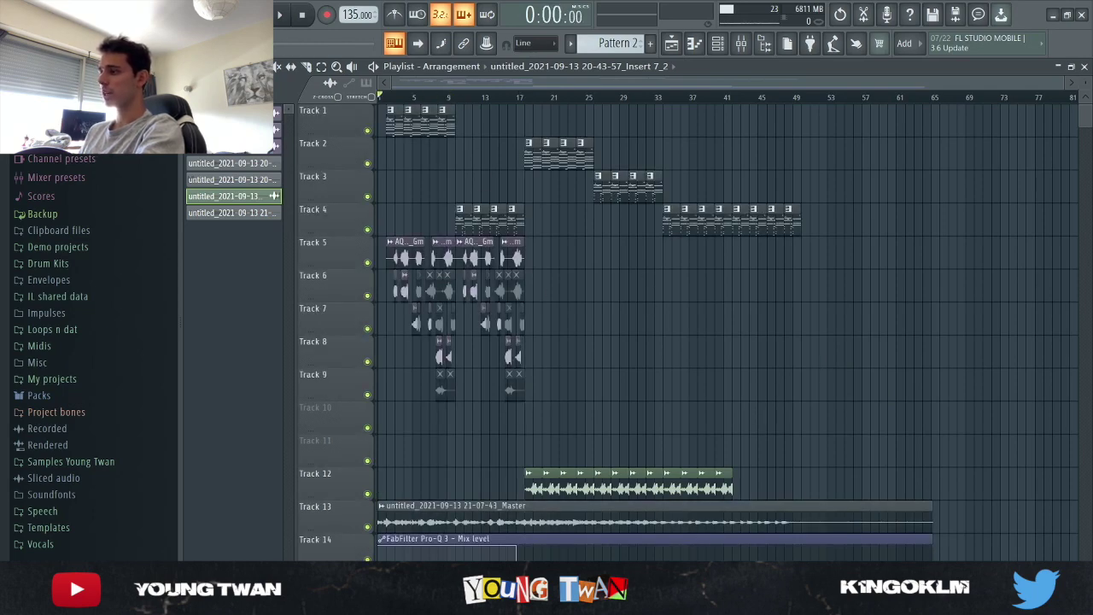
scroll(355, 453, "down", 2)
Play the arrangement from bar 17, zoom out, and hear the later sections before stopping
key("F9")
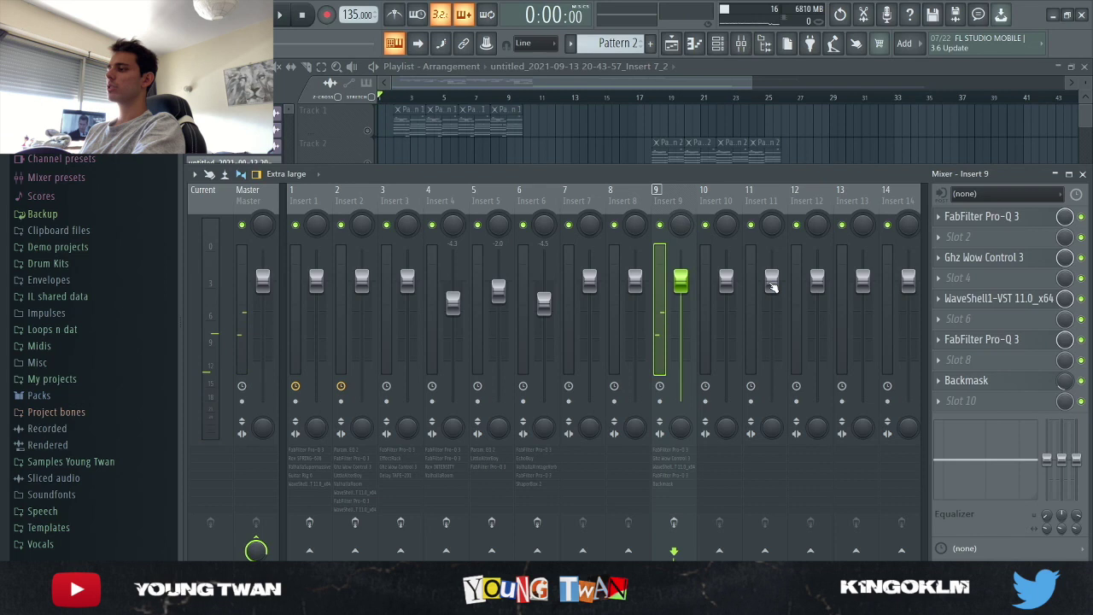
key("F9")
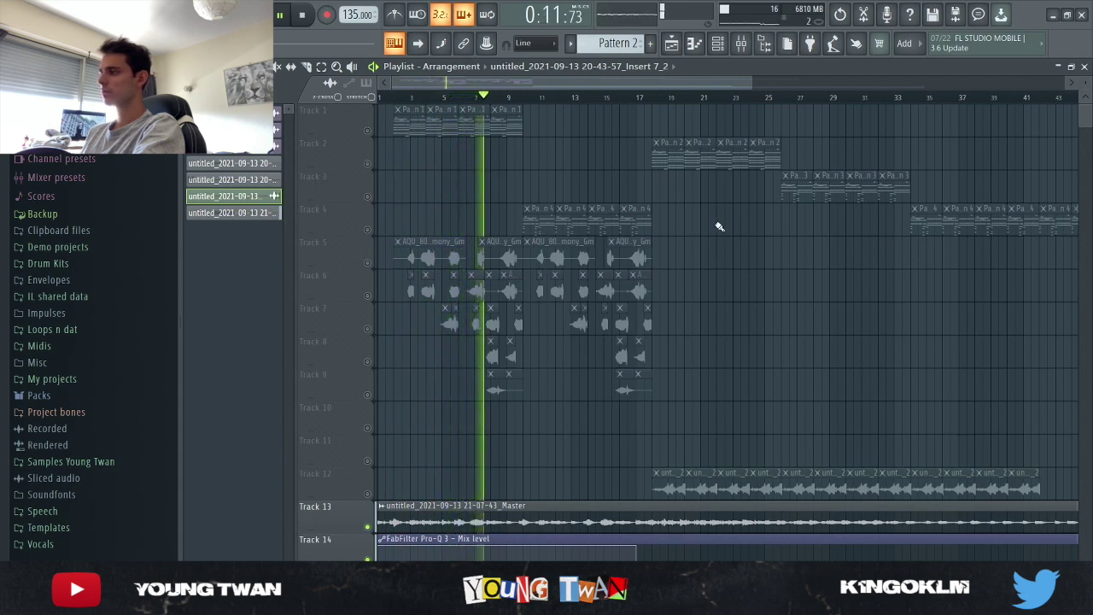
left_click(642, 97)
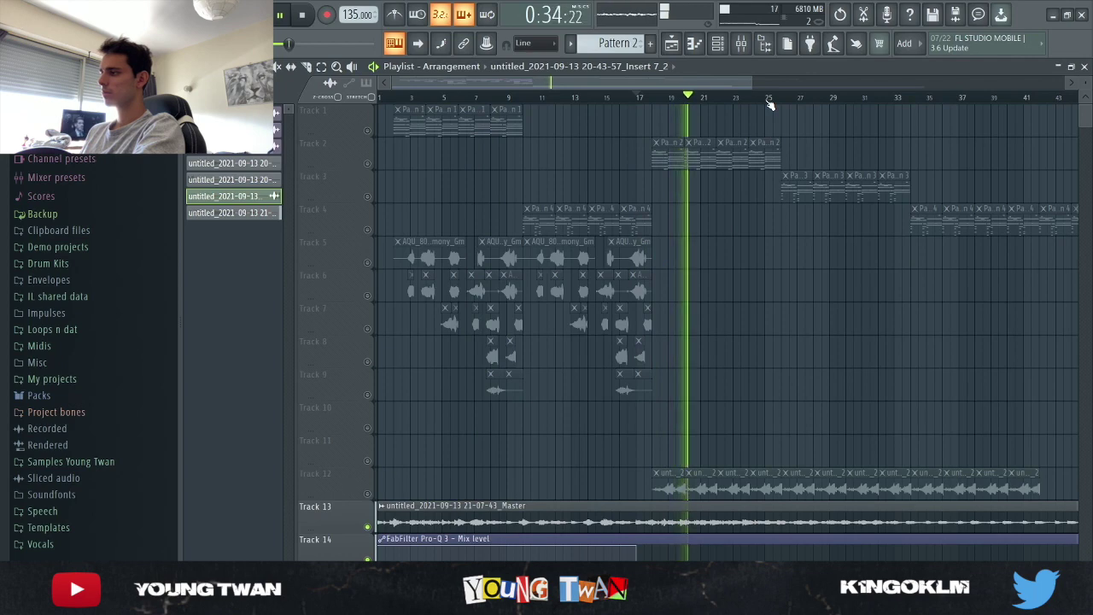
key("space")
scroll(1033, 366, "down", 4)
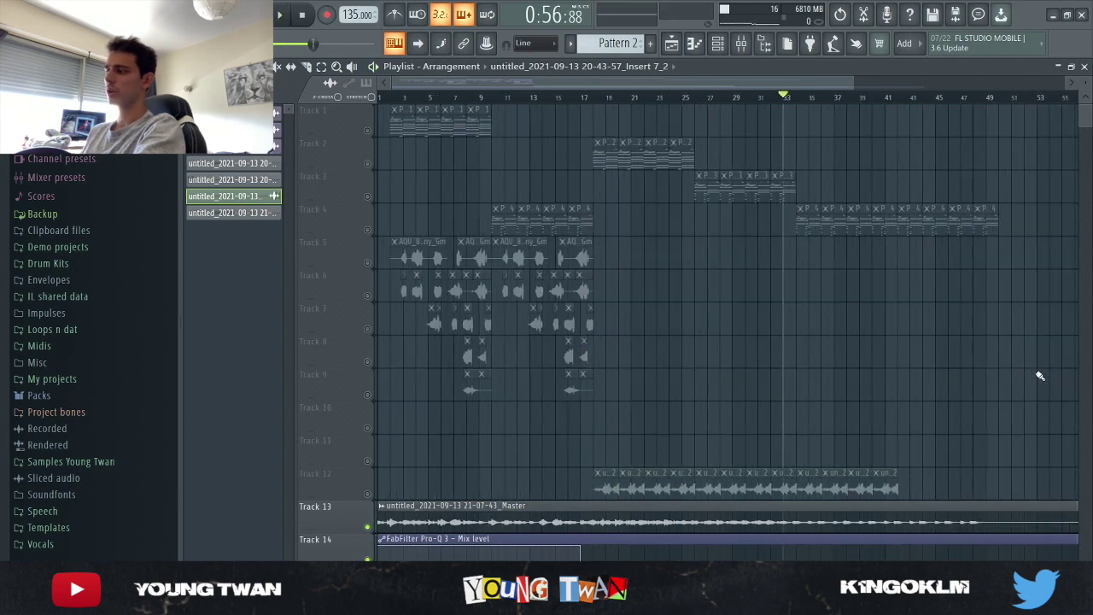
key("space")
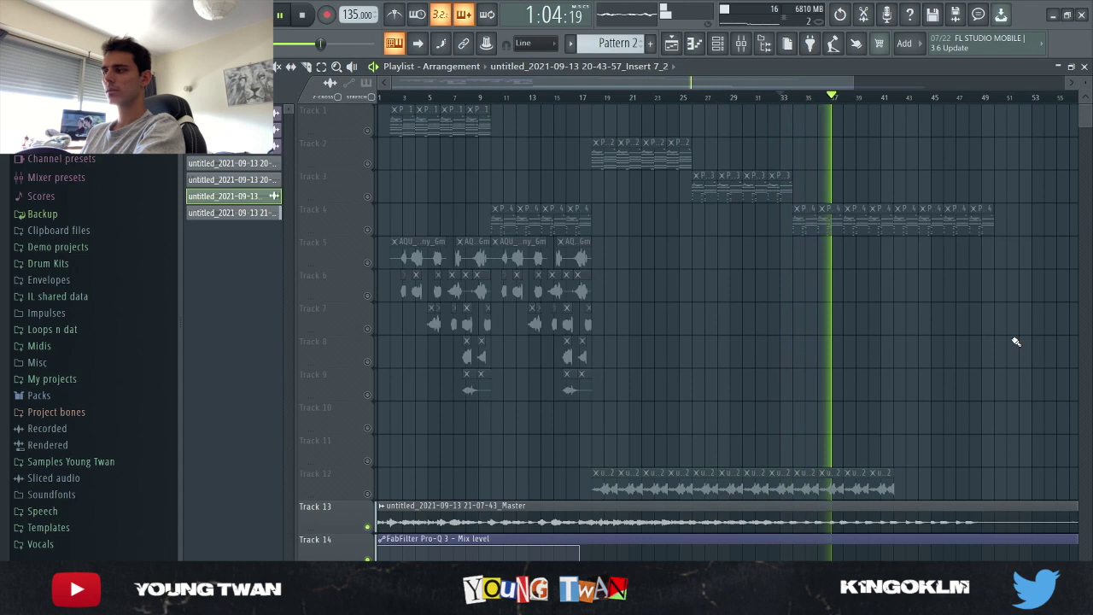
key("space")
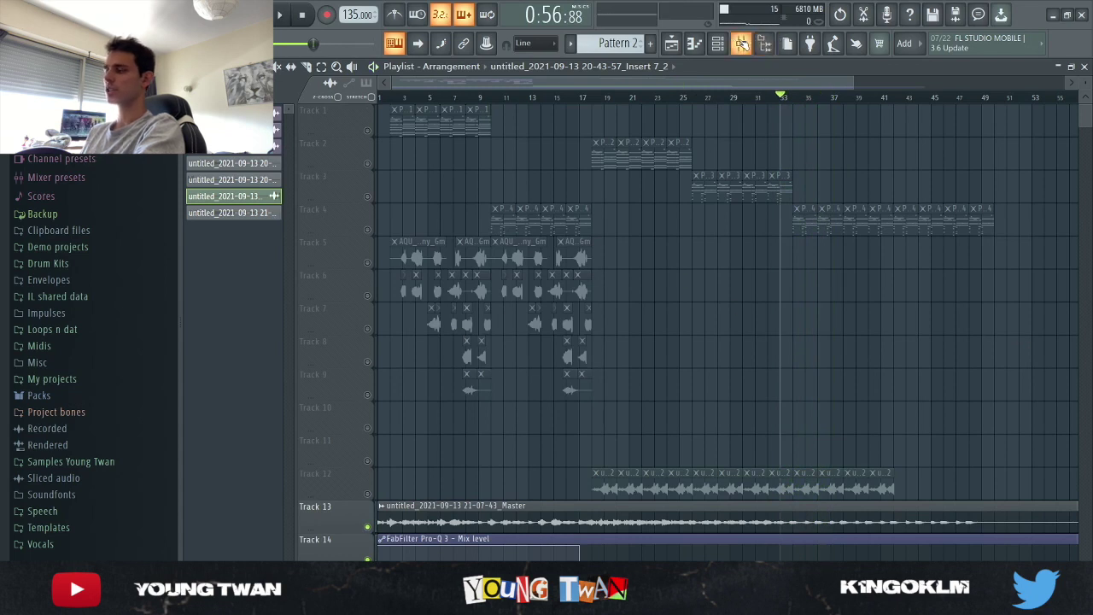
left_click(742, 45)
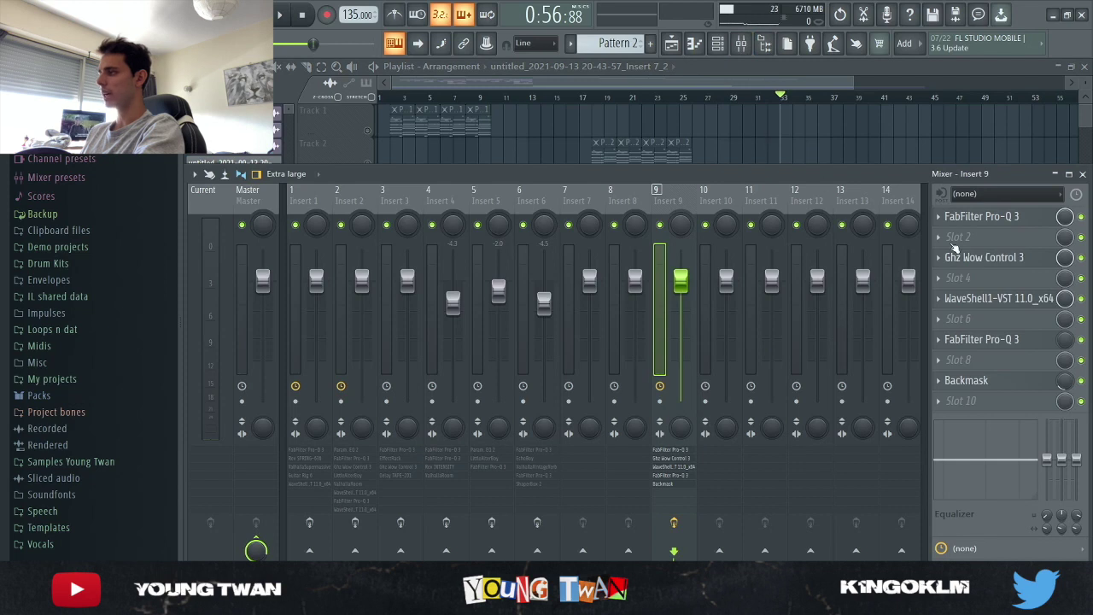
left_click(1007, 218)
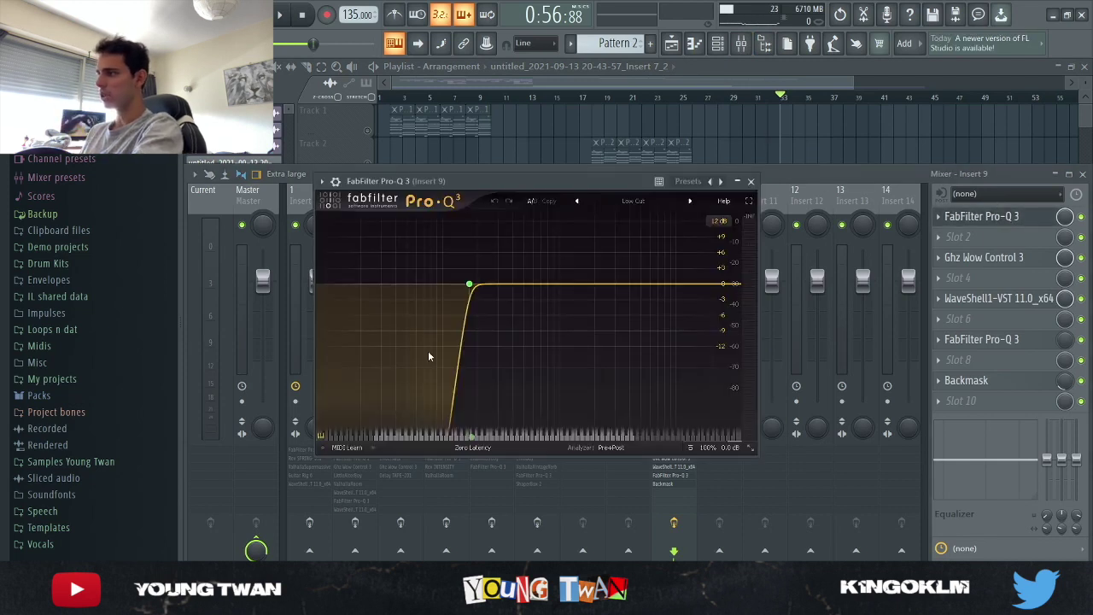
left_click(995, 219)
left_click(1008, 257)
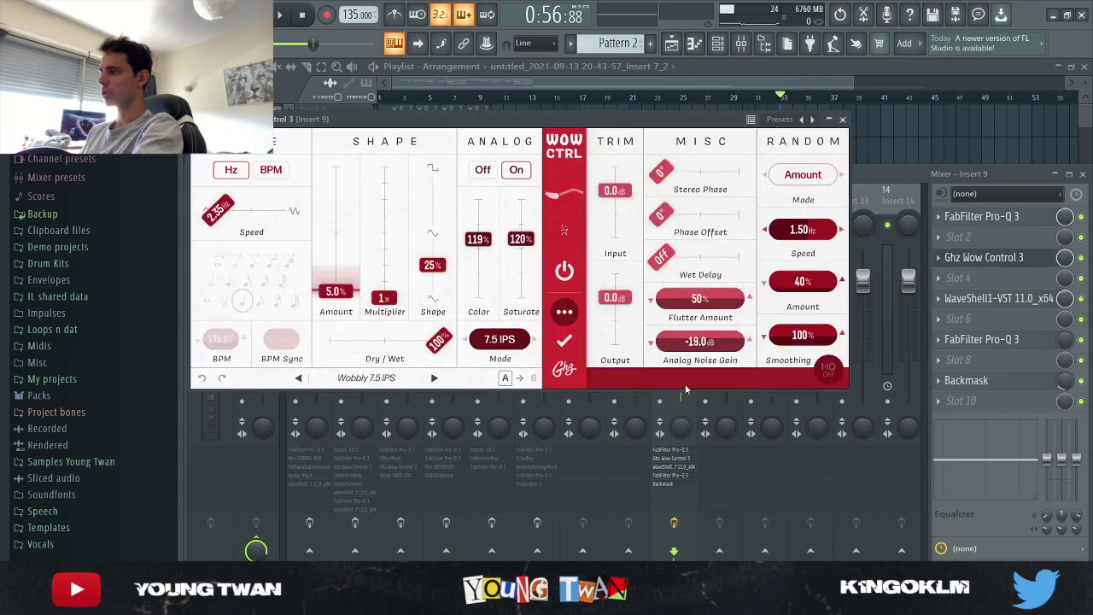
left_click(1018, 260)
left_click(1030, 303)
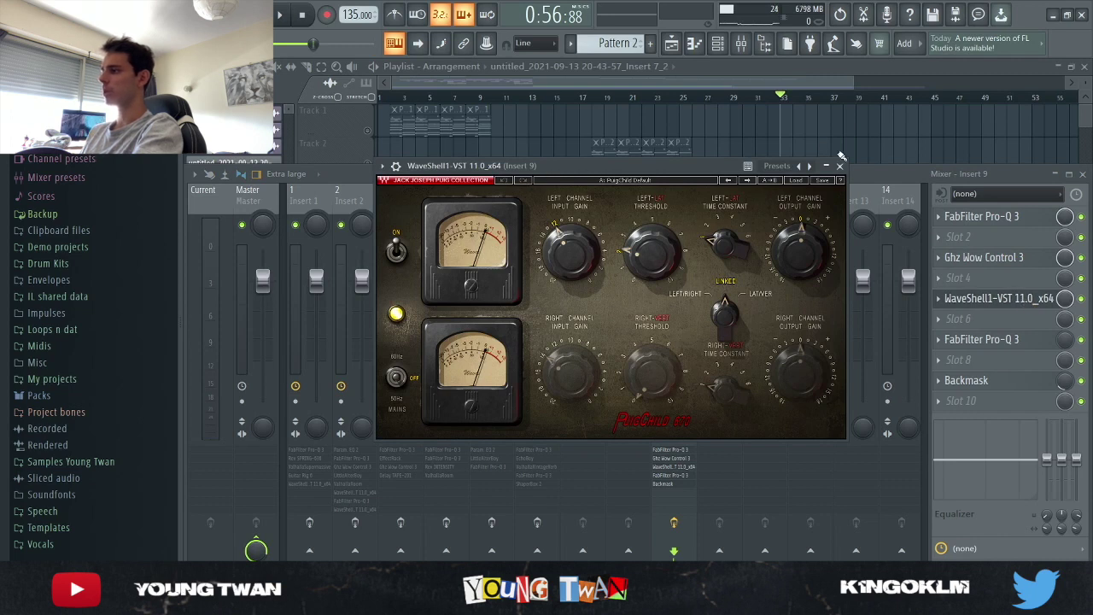
left_click(1019, 298)
left_click(1024, 341)
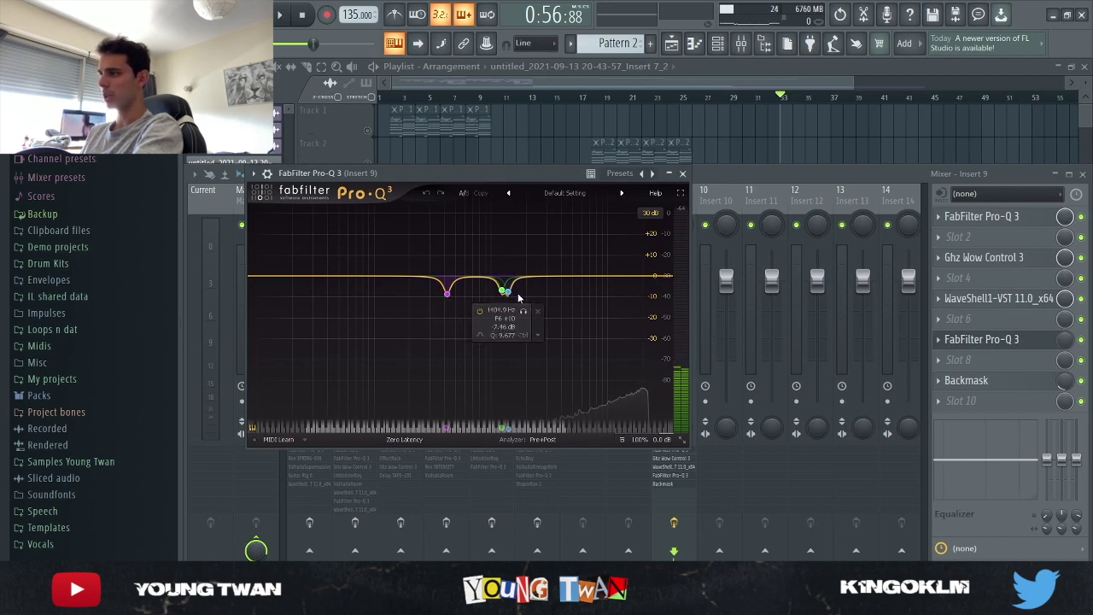
left_click(1007, 346)
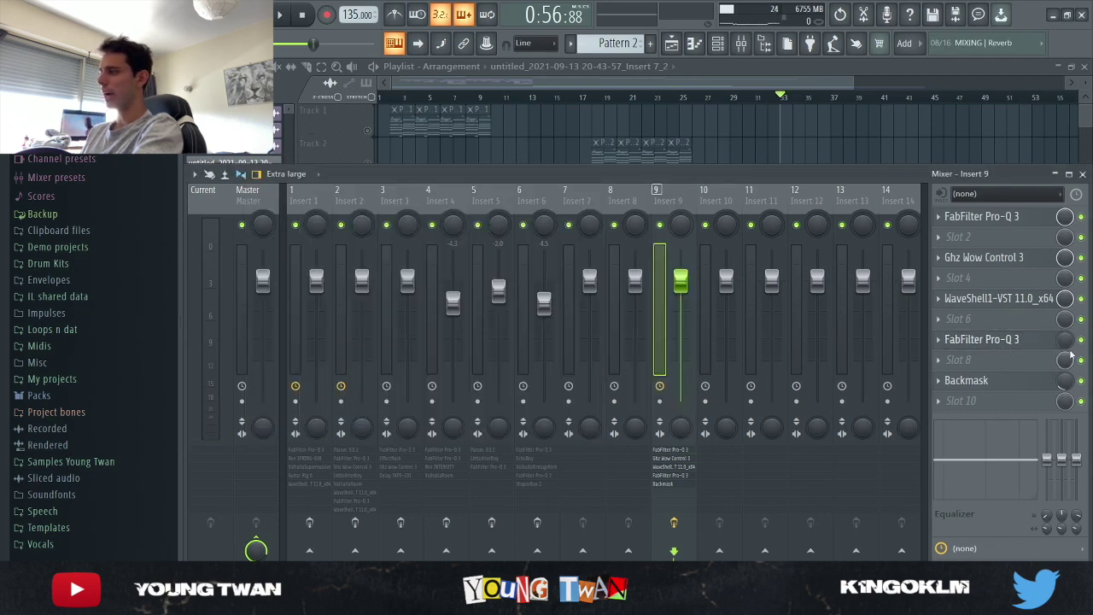
key("F9")
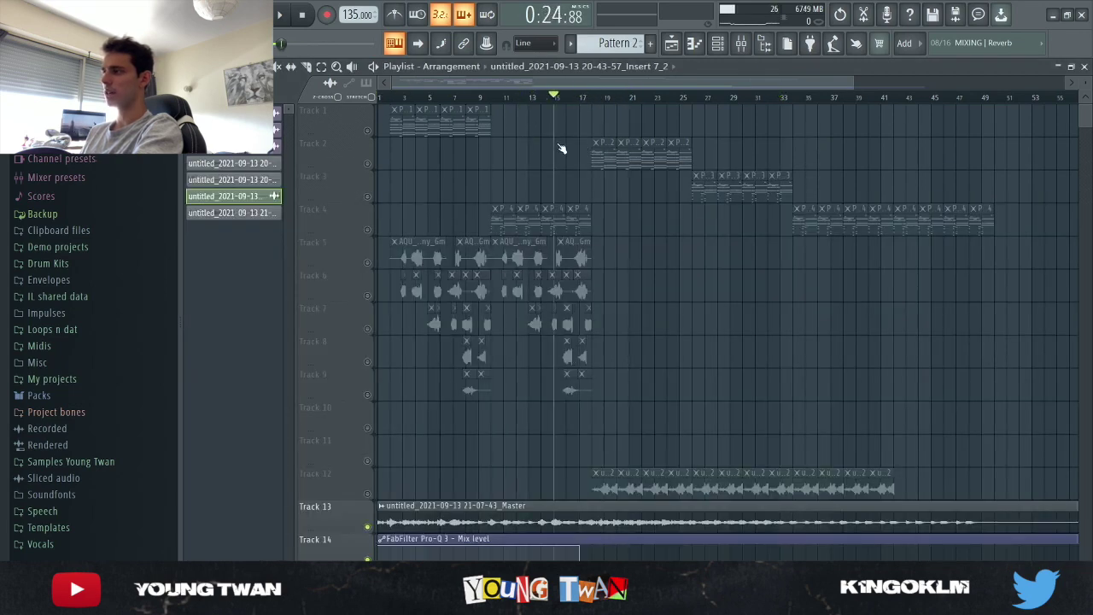
left_click(742, 47)
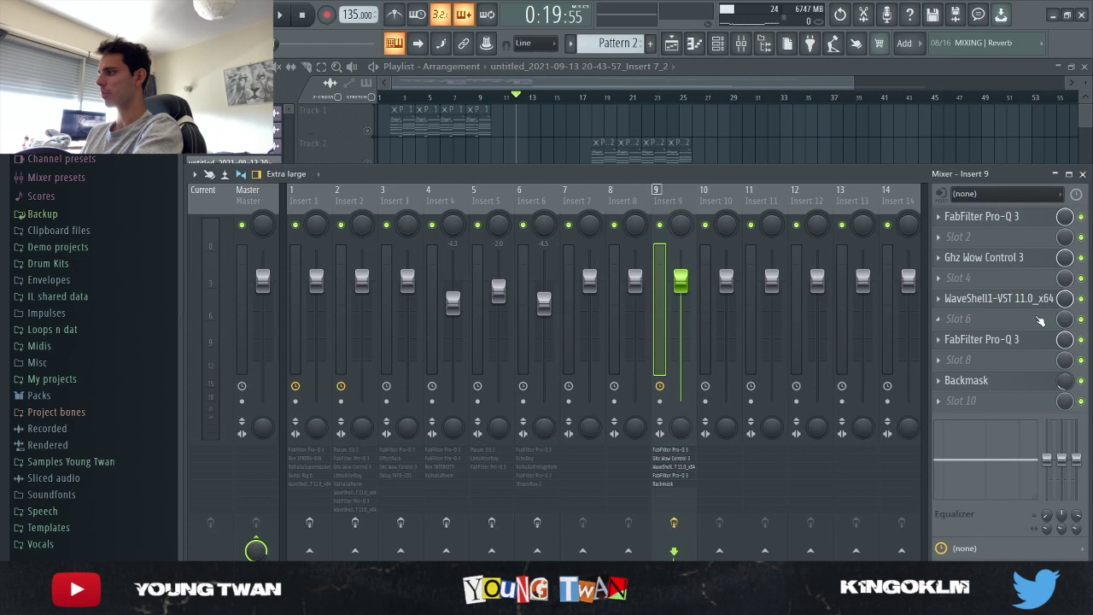
left_click(1020, 385)
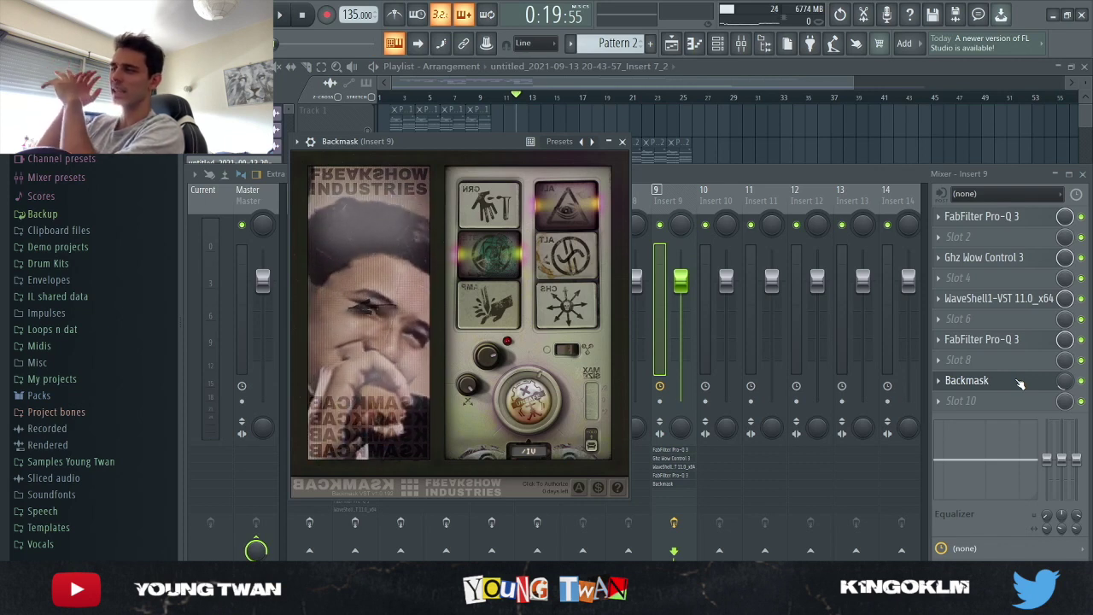
left_click(1029, 382)
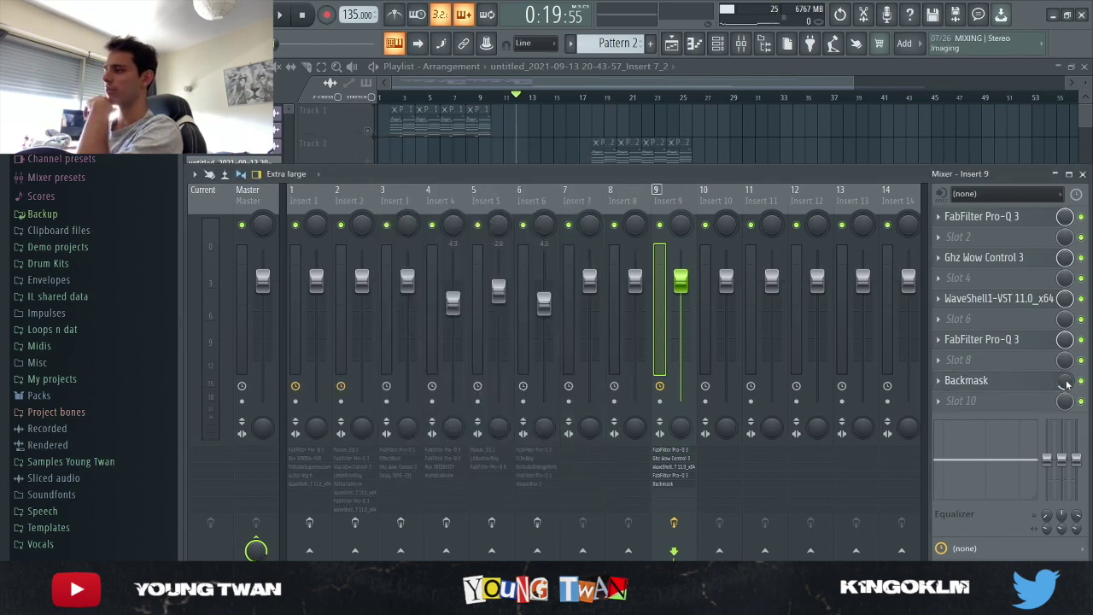
Return to the playlist, zooming in on the opening bars and out as the arrangement plays through
left_click(748, 159)
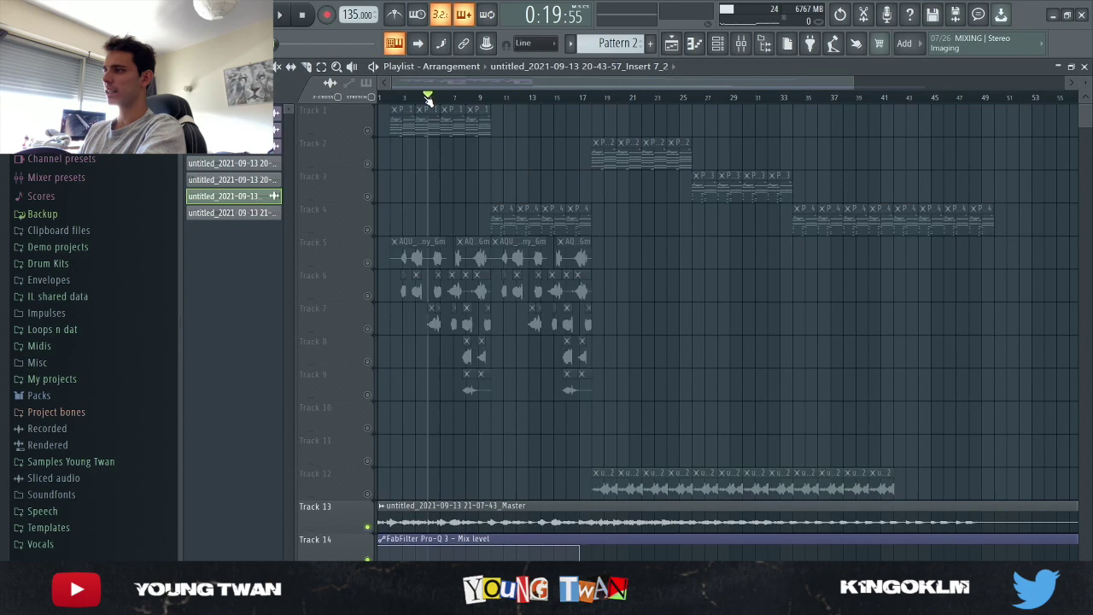
key("Page_Up")
key("Page_Up")
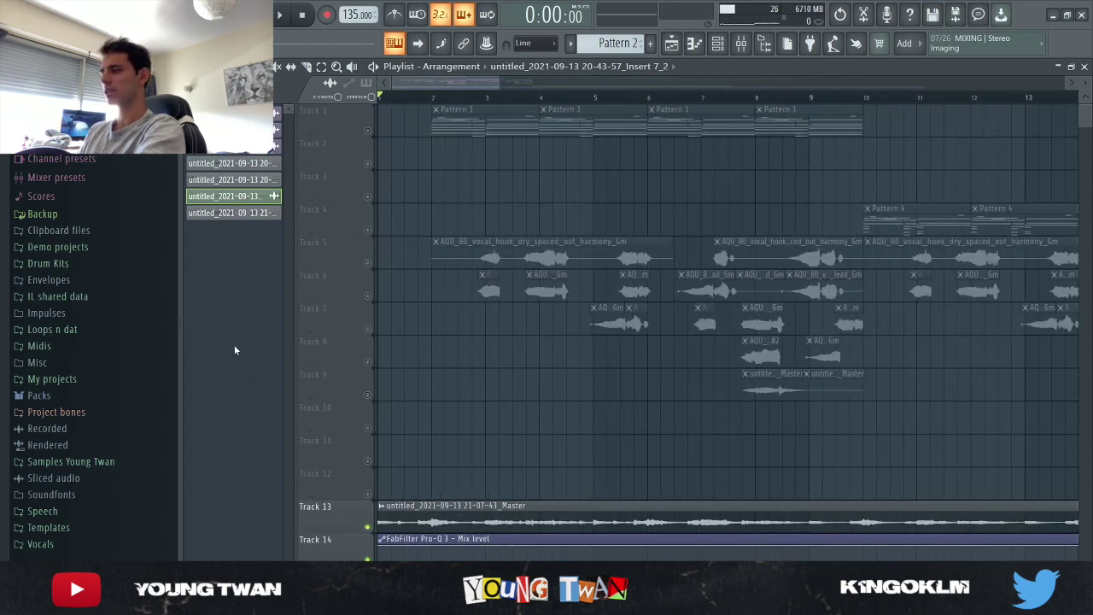
key("Page_Down")
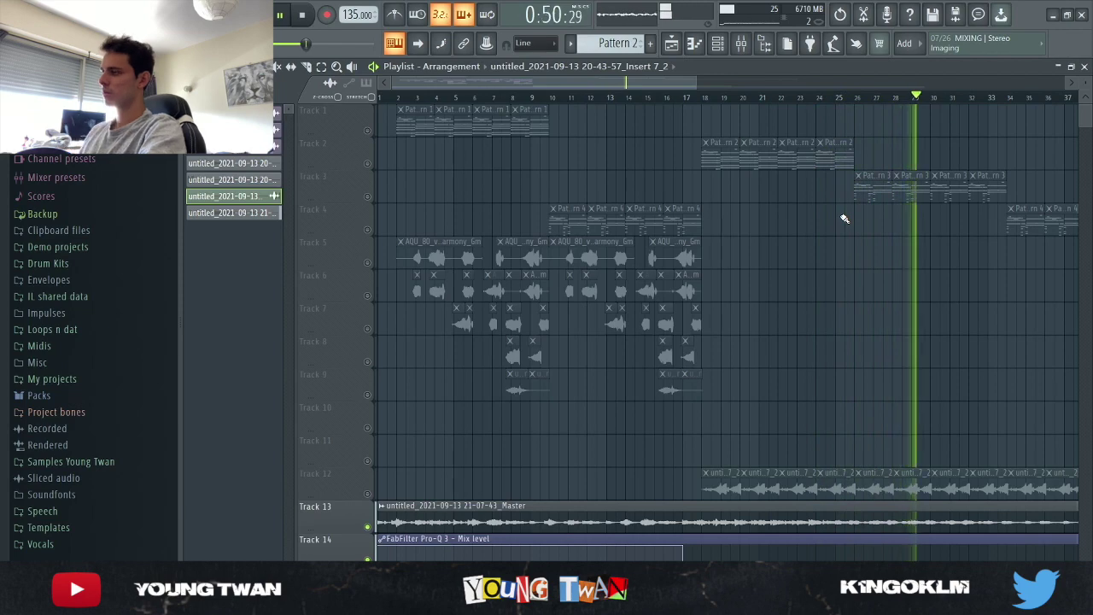
scroll(849, 209, "down", 4)
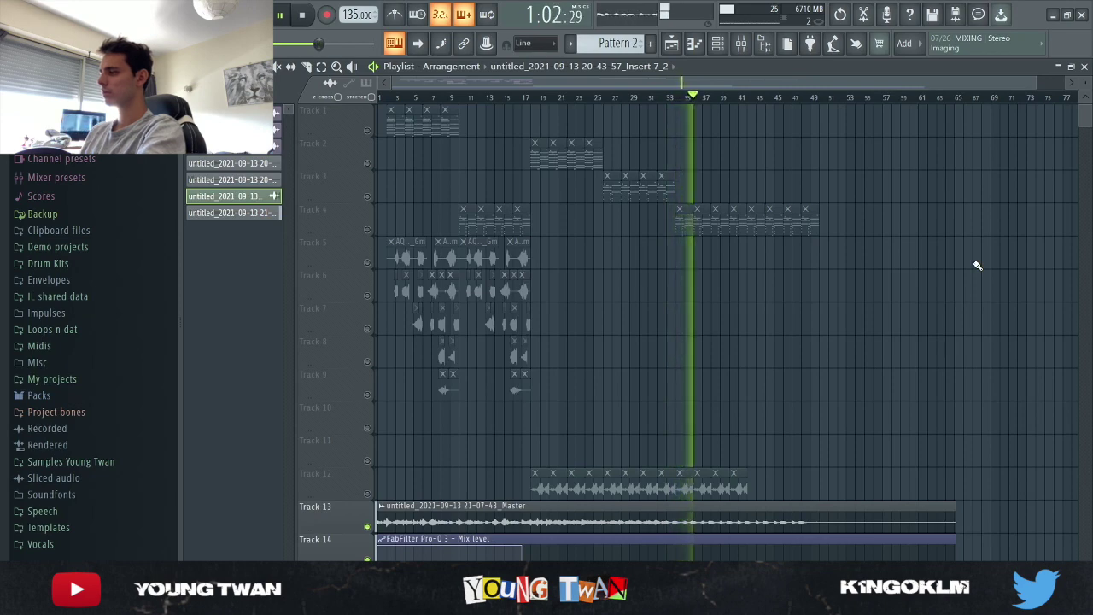
Stop the arrangement playback past bar 35, returning the playhead to 0:00
key("space")
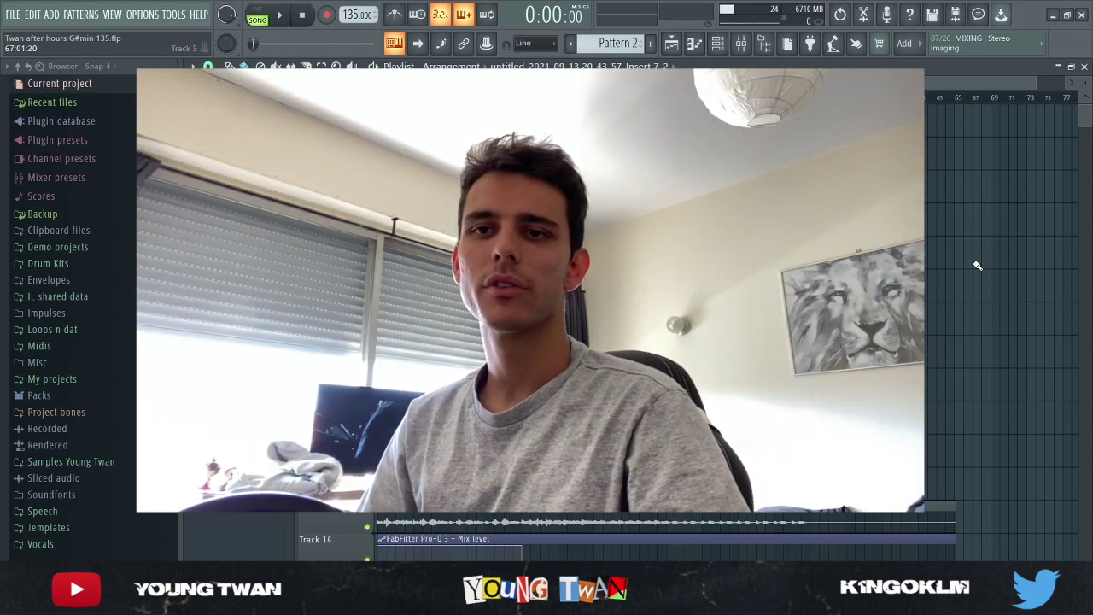